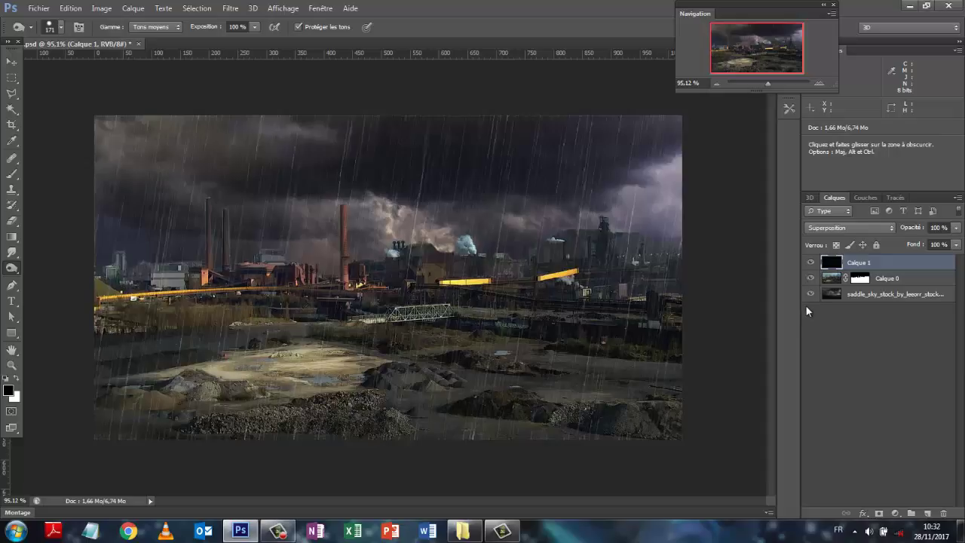
Step: Hide the rain layer Calque 1 and the stormy sky layer in the finished composite
click(811, 263)
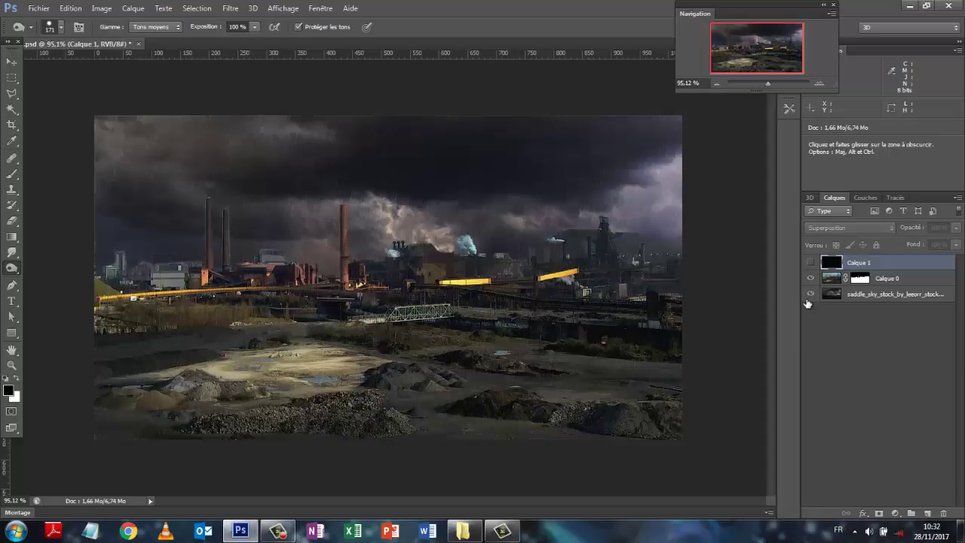
click(810, 294)
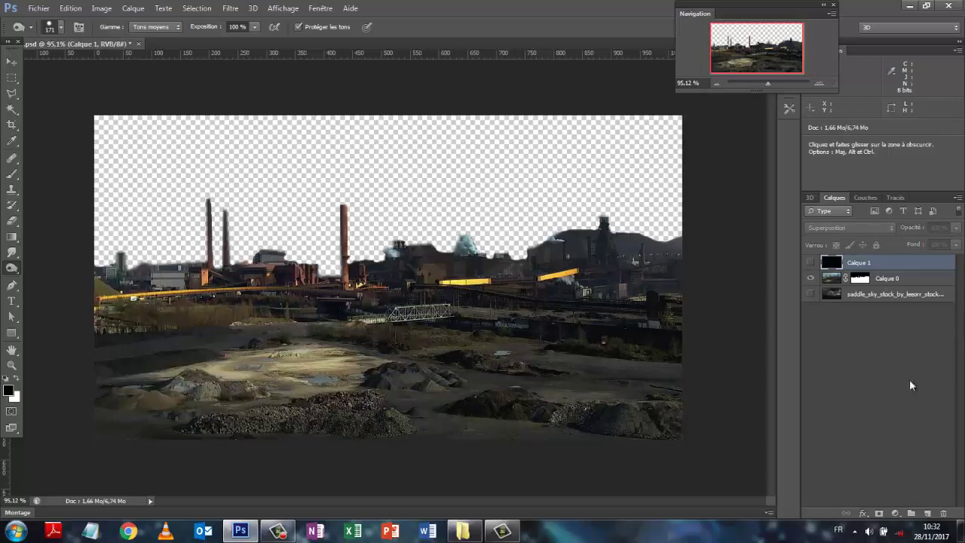
Step: Create a new white 1280 × 720 pixel document with the HDV/HDTV 720p/29,97 preset at 72 pixels per inch
click(37, 9)
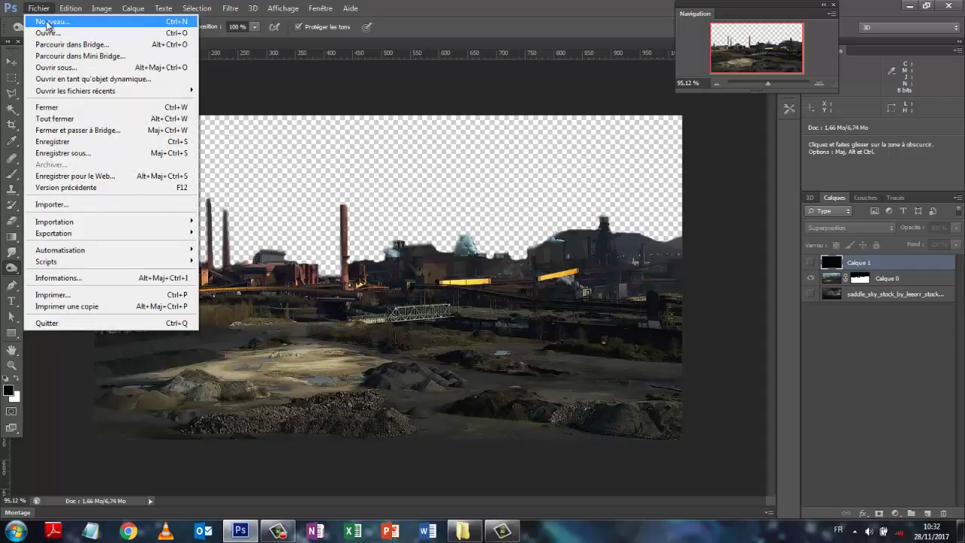
click(48, 22)
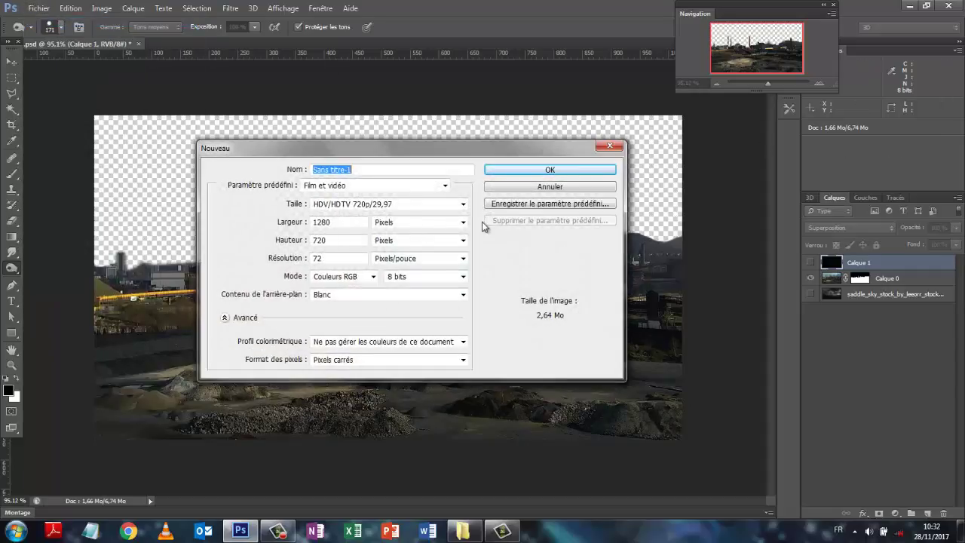
click(541, 170)
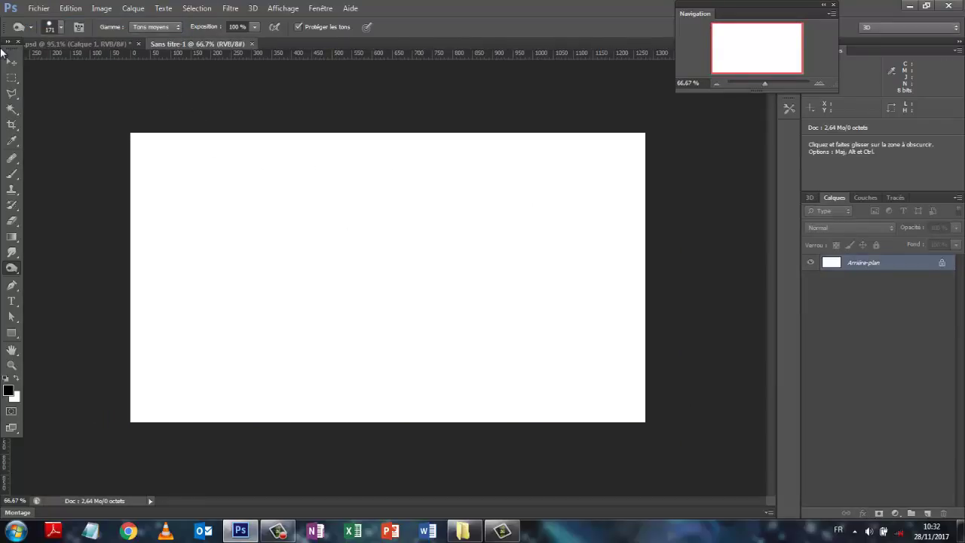
Step: Place 6332849.jpg from the compositingPhotoshop folder in the new document and enlarge it to cover the whole canvas
click(463, 531)
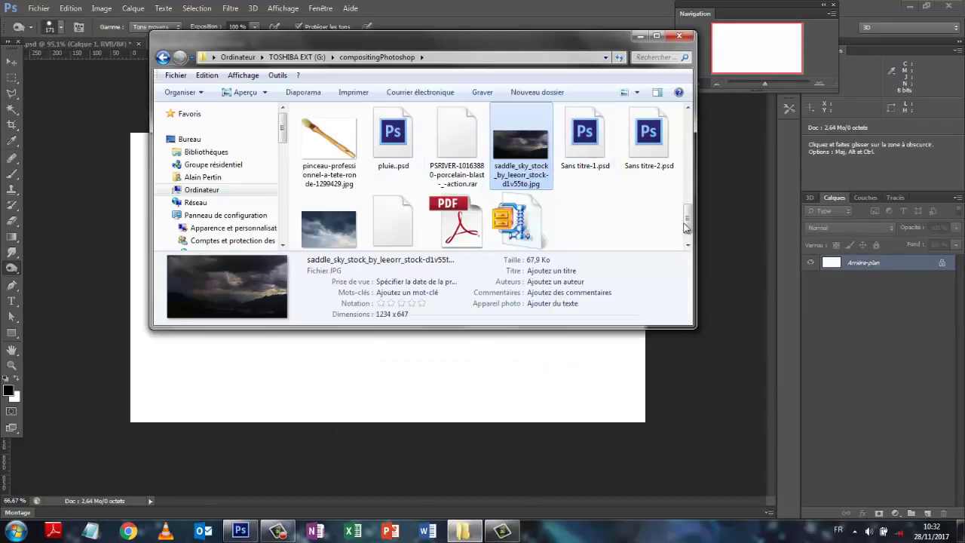
drag(688, 218, 688, 120)
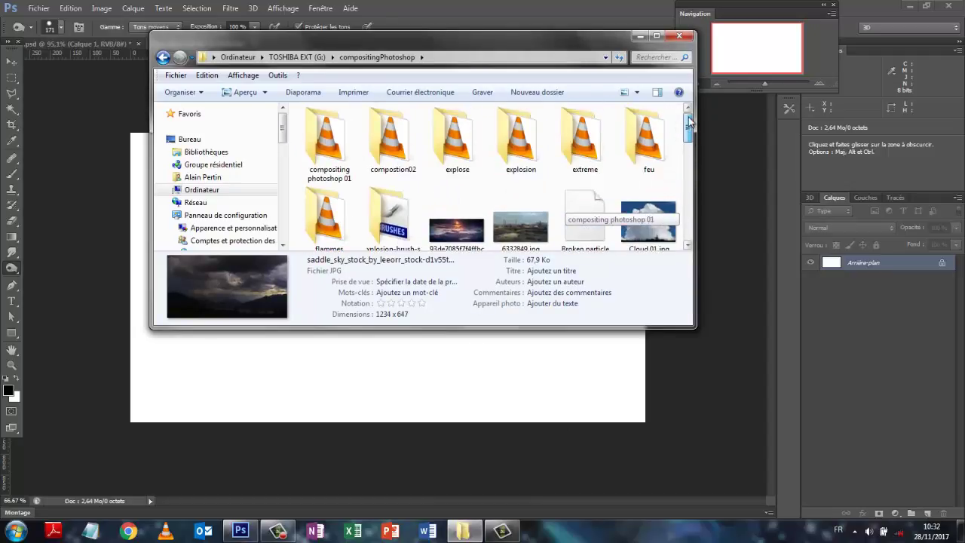
drag(518, 229, 399, 387)
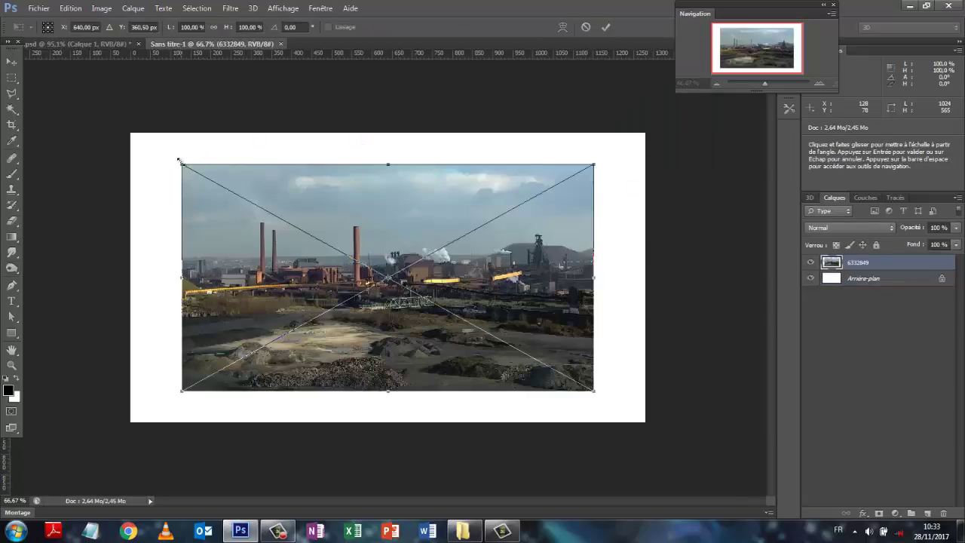
drag(180, 160, 123, 125)
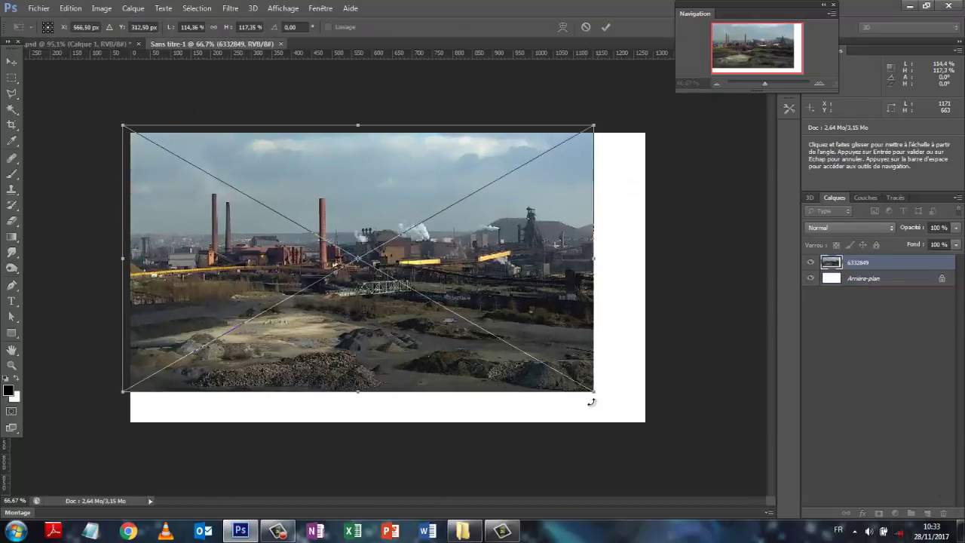
drag(593, 392, 651, 425)
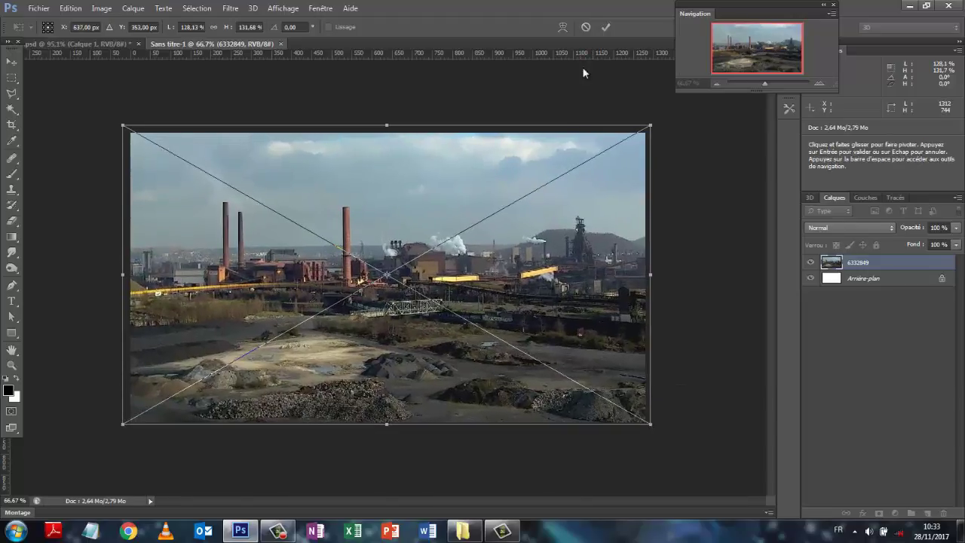
click(605, 27)
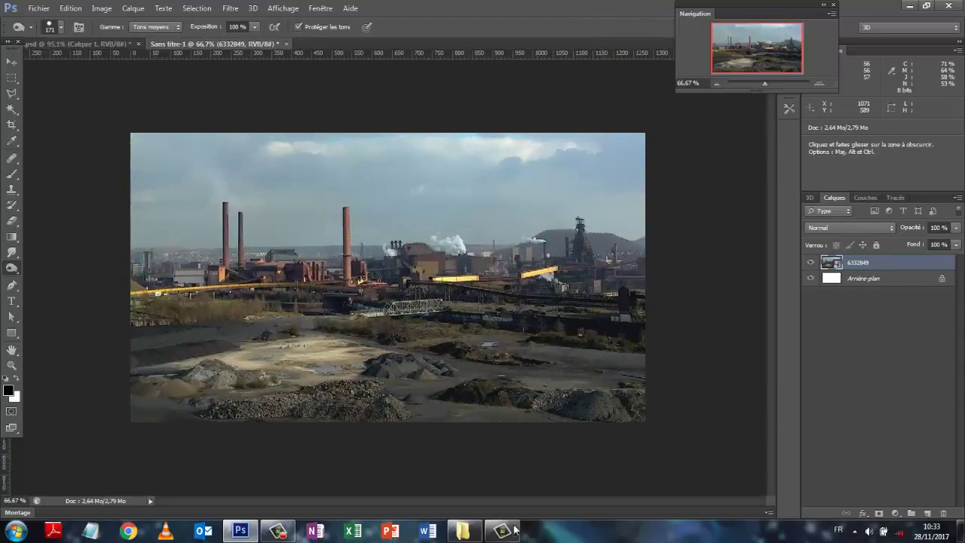
Step: Rasterize the 6332849 layer and delete the white Arrière-plan layer
right_click(890, 264)
click(720, 176)
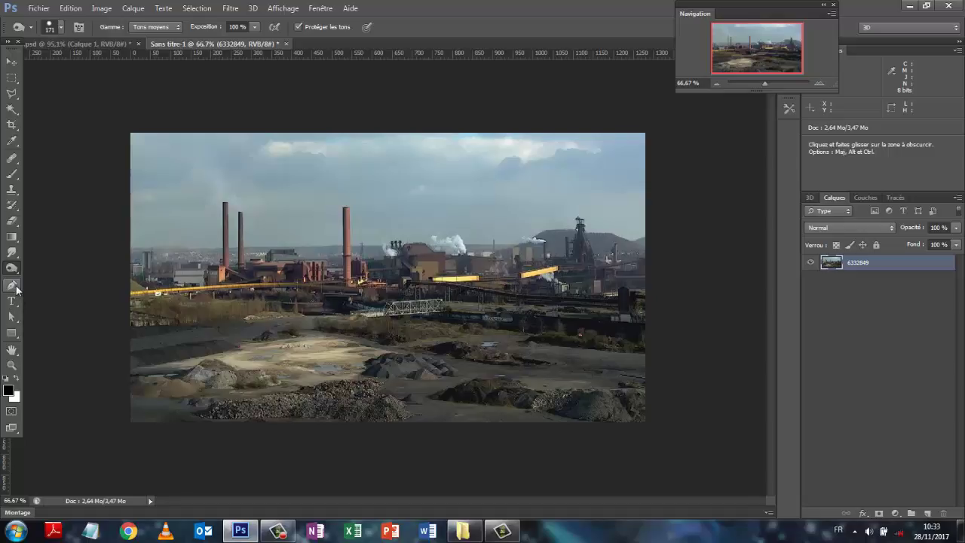
Step: With the Pen tool in Tracé mode, start a path at the photo's left edge and trace the skyline around the first chimney
click(14, 287)
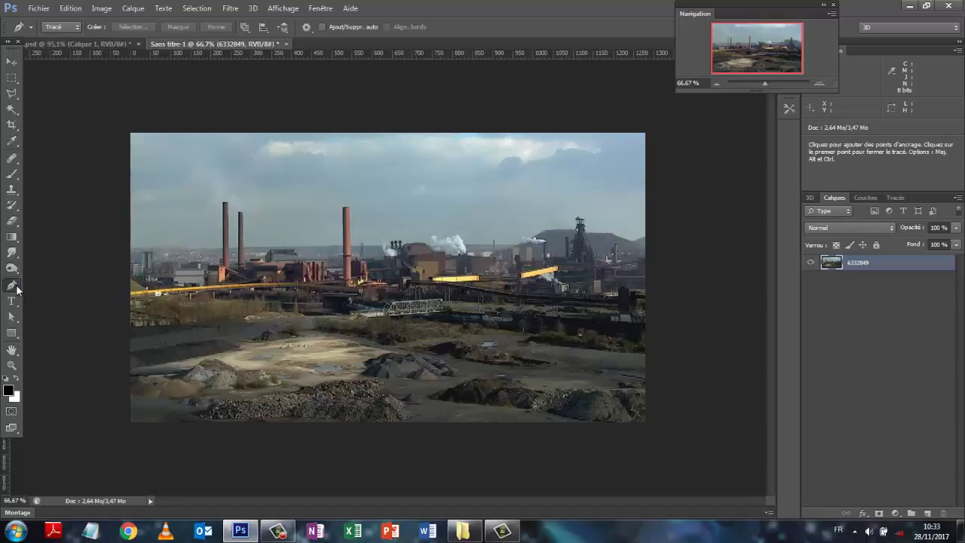
click(75, 26)
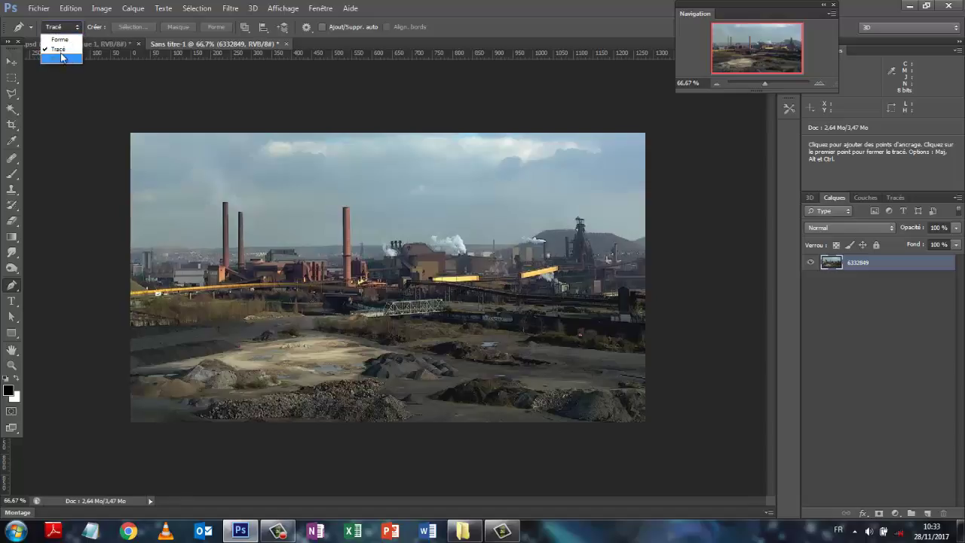
click(60, 52)
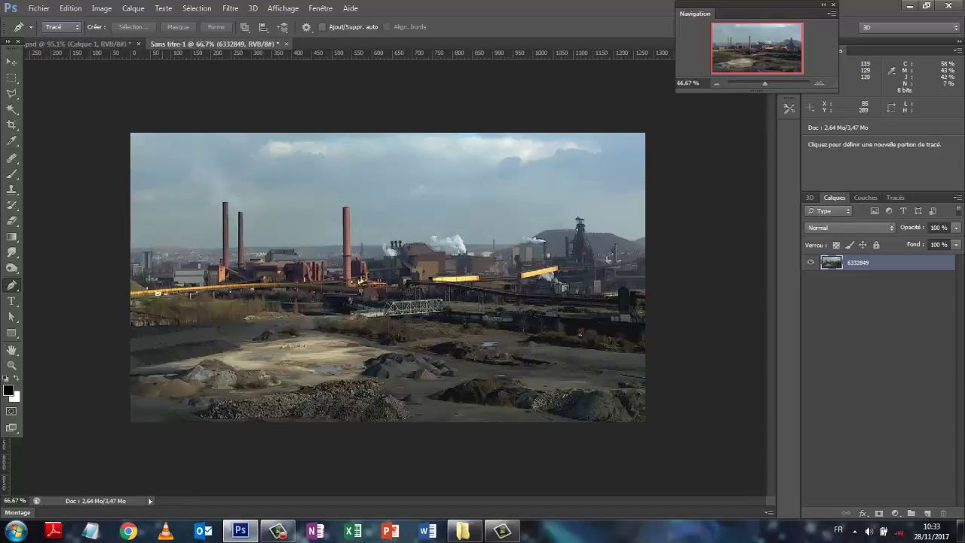
click(131, 261)
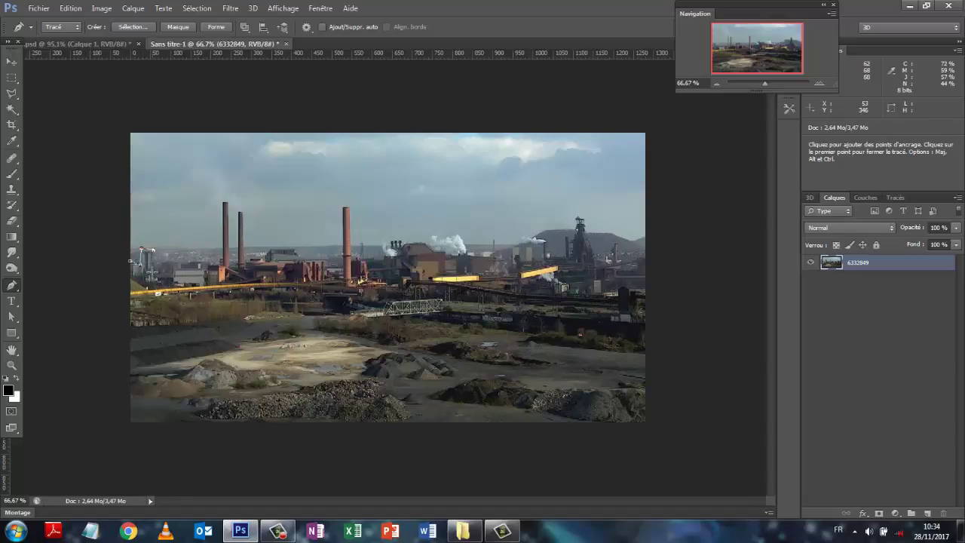
click(158, 265)
click(209, 262)
click(221, 200)
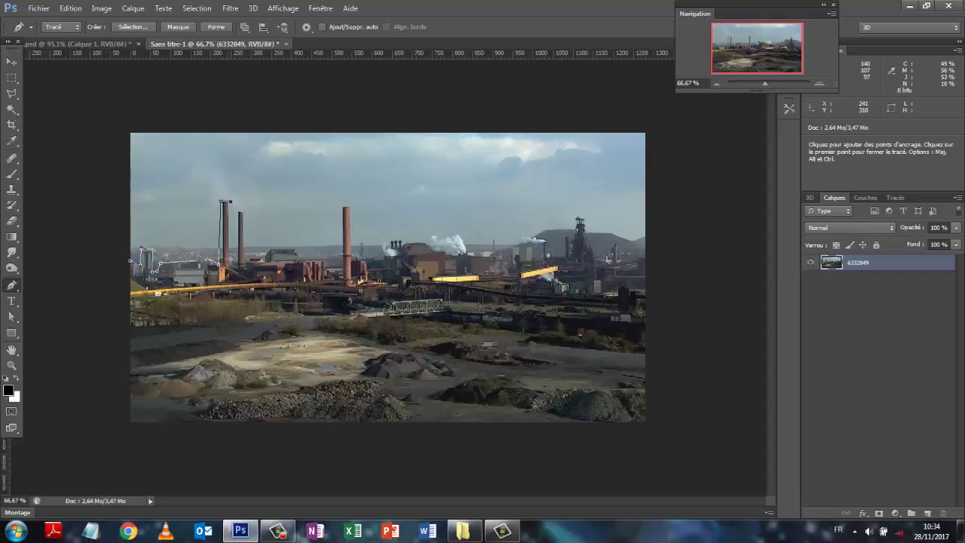
click(232, 261)
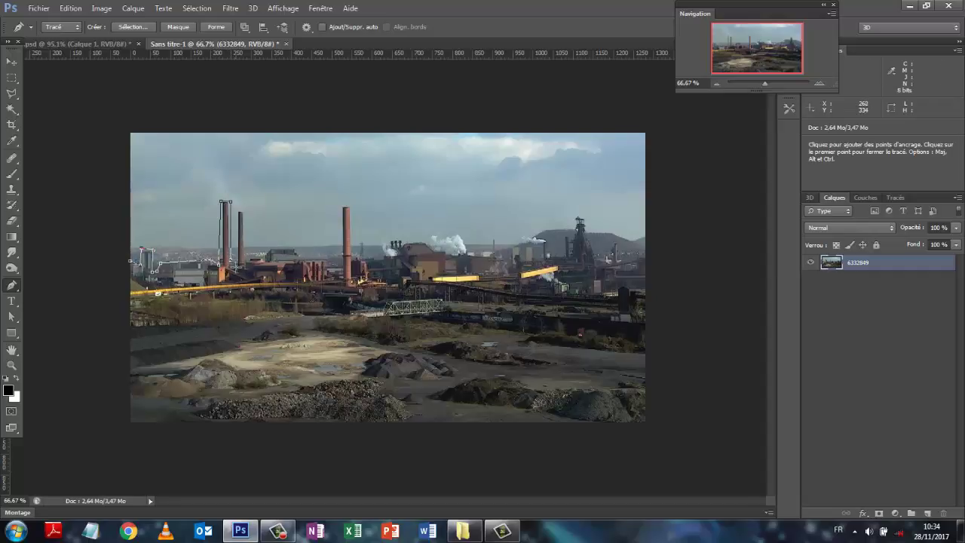
Step: Continue the path around the second chimney, along the factory roofs and around the tall red brick chimney
click(237, 213)
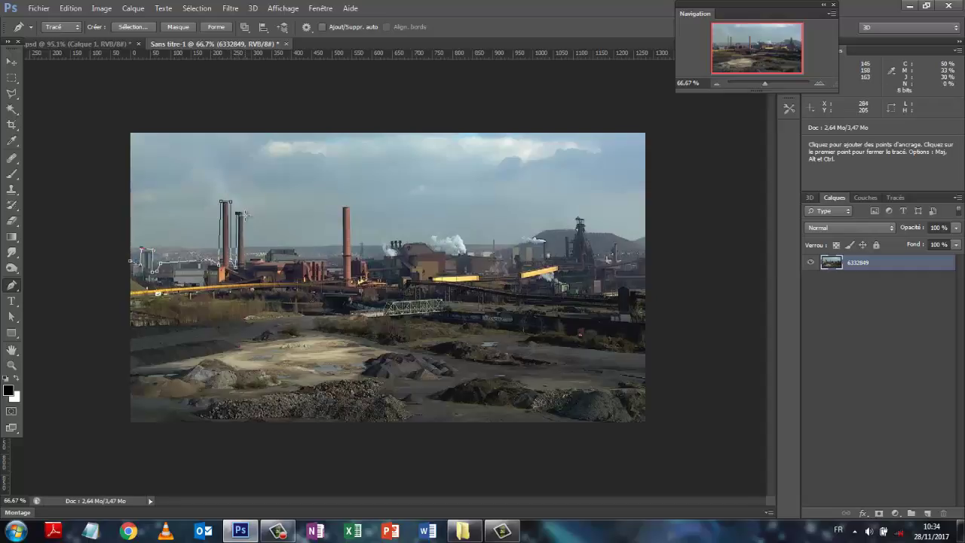
click(243, 212)
click(243, 244)
click(295, 249)
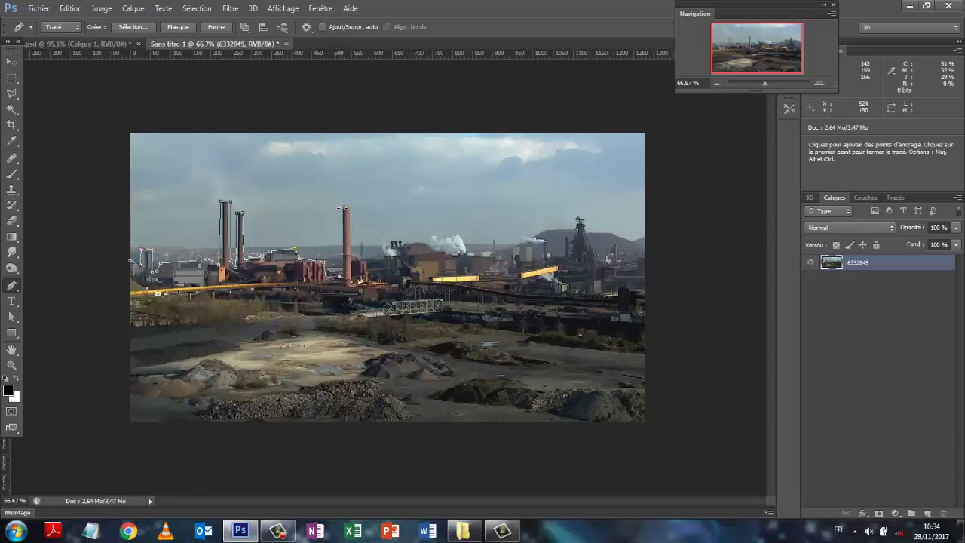
click(342, 208)
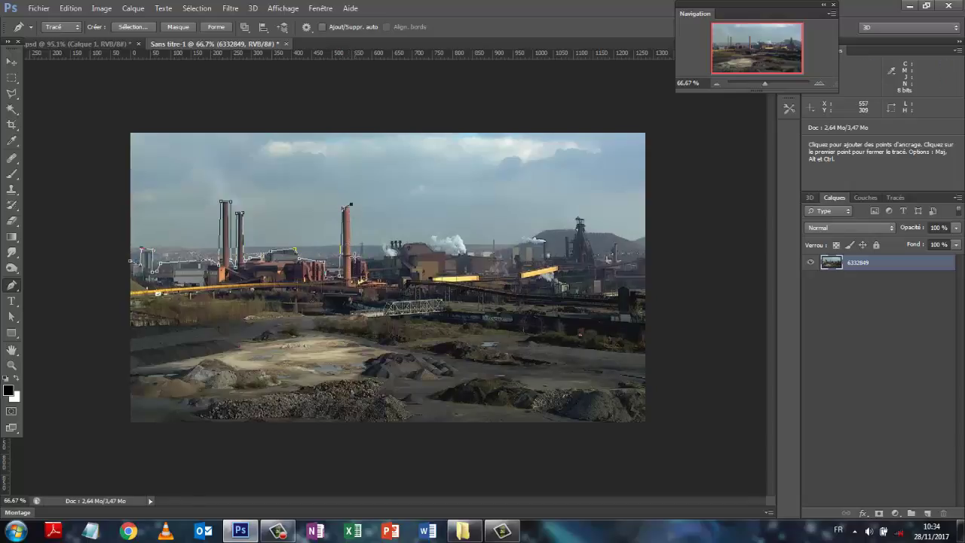
click(352, 261)
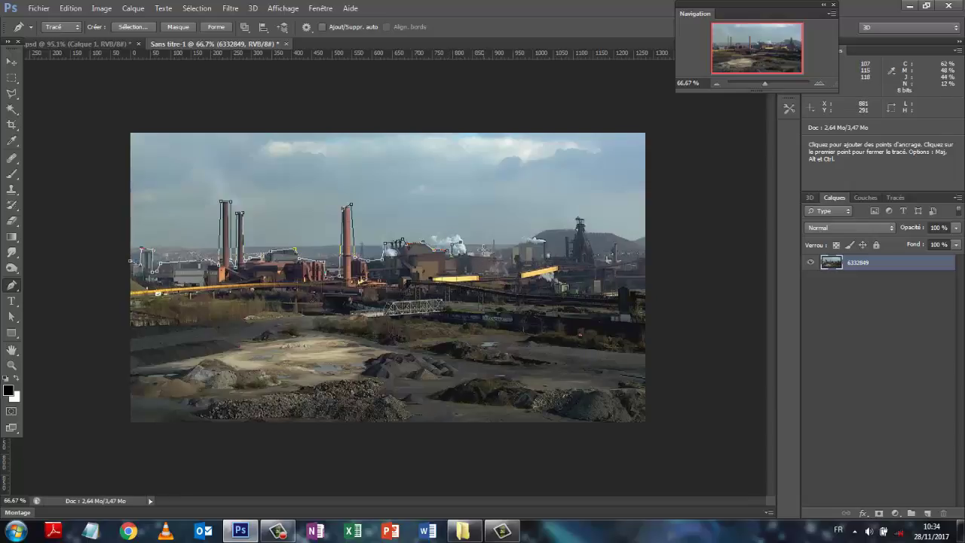
Step: Extend the path over the hill on the right of the photo, following the outline of the dark tower
click(517, 245)
click(545, 228)
click(577, 228)
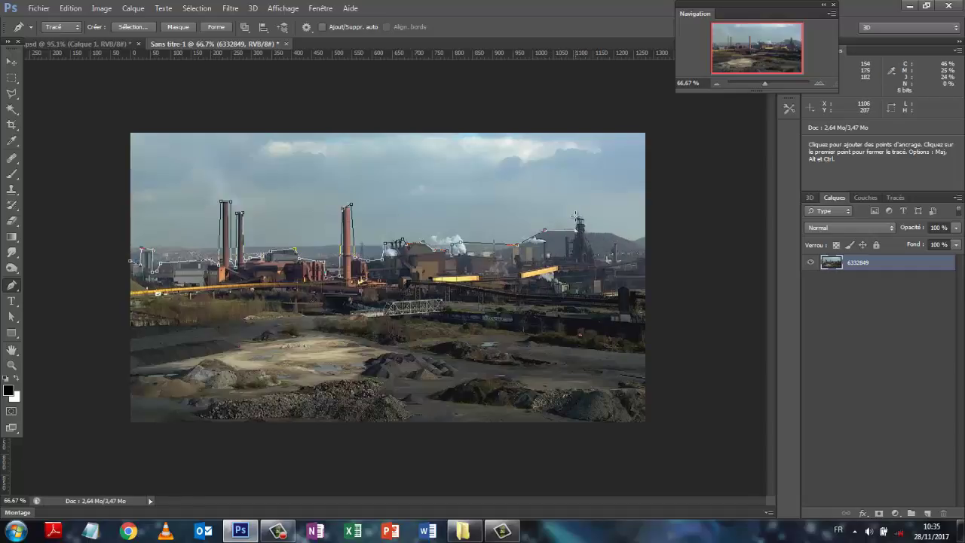
click(582, 218)
click(613, 232)
click(629, 240)
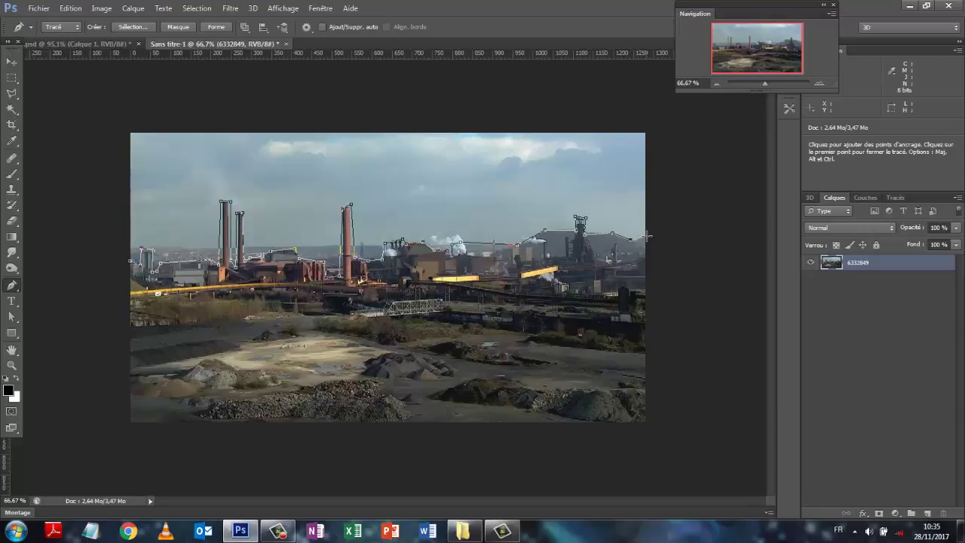
Step: Carry the path to the photo's right edge and around its upper corners, closing it at the starting point to enclose the sky
click(647, 237)
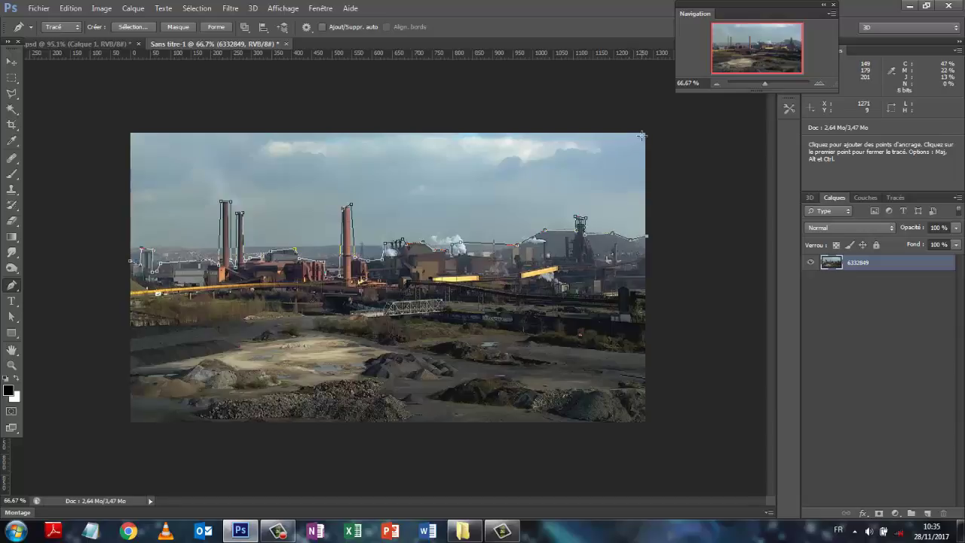
click(643, 133)
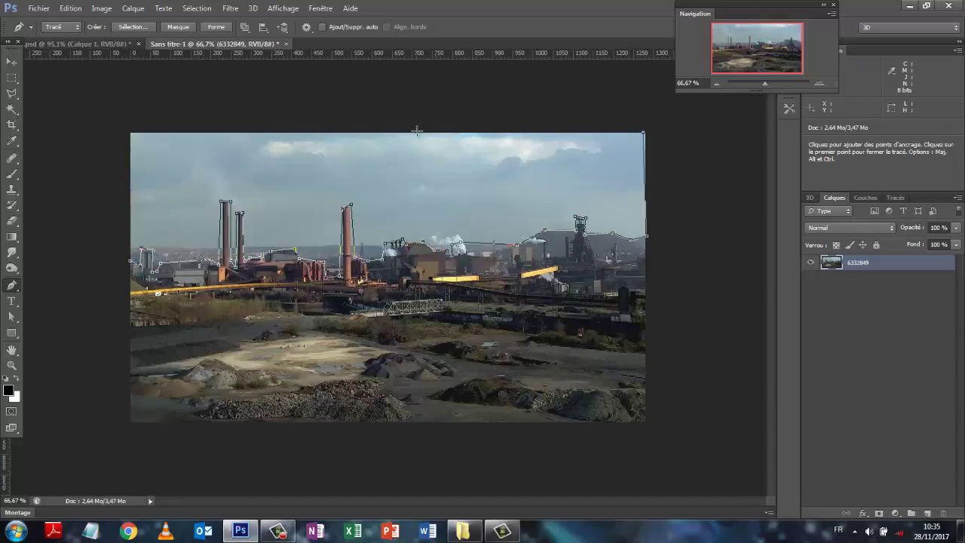
click(130, 132)
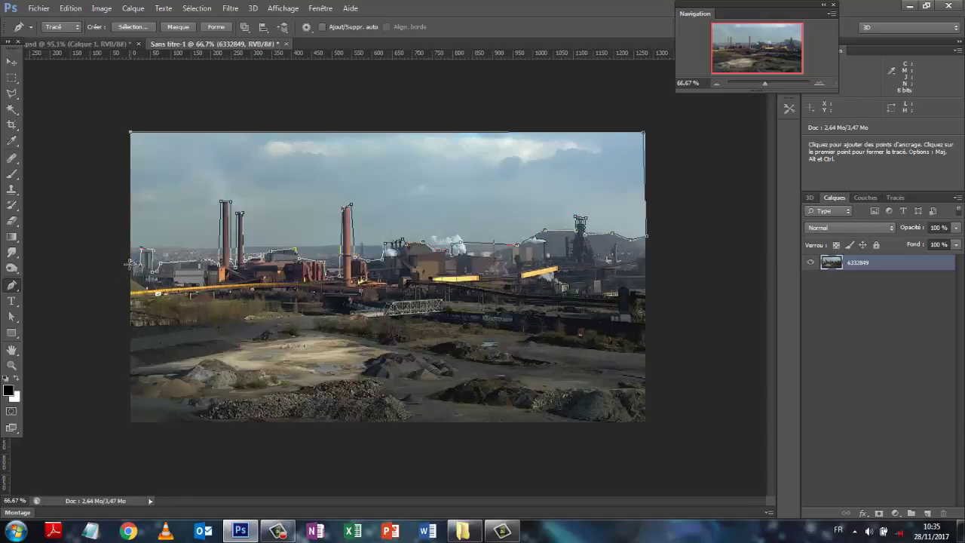
click(132, 265)
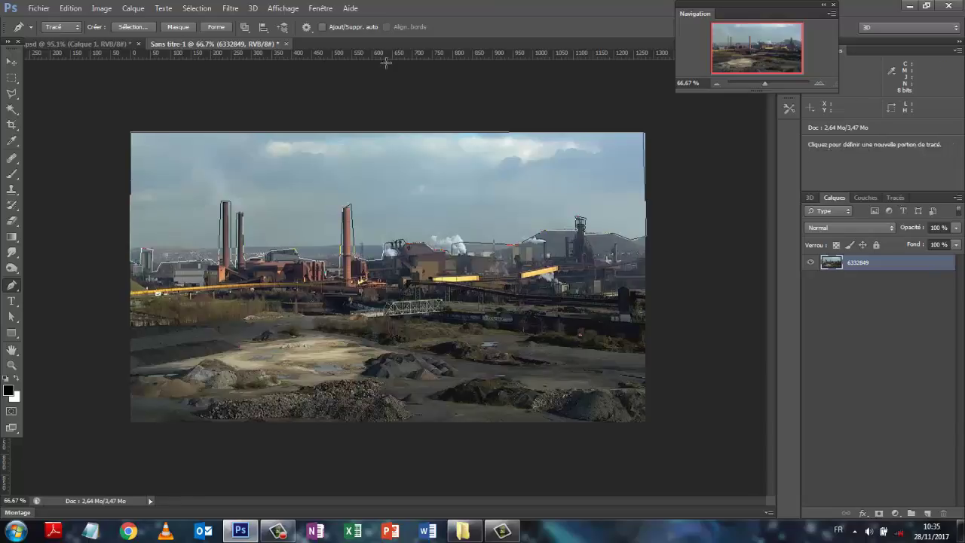
Step: Load the work path around the sky as a selection and return to the layer list
click(896, 197)
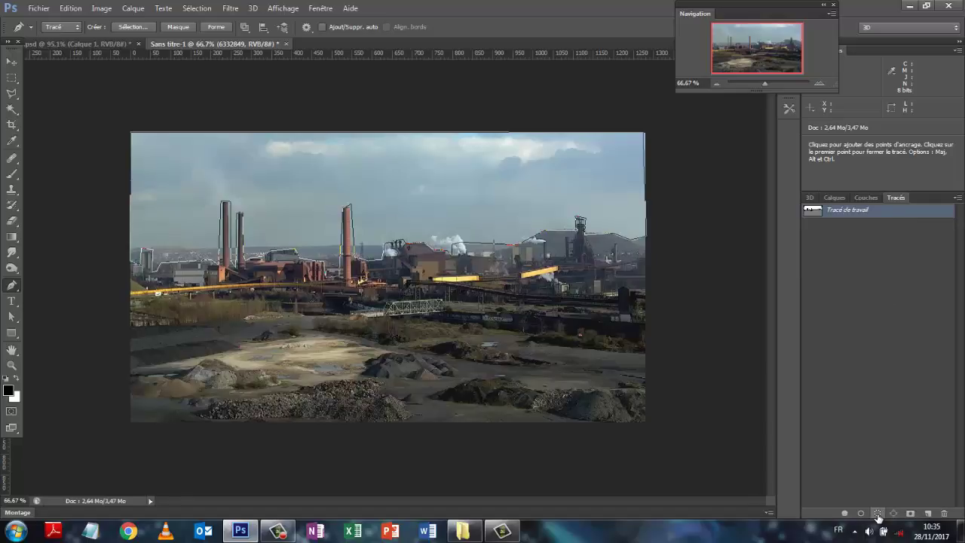
click(878, 514)
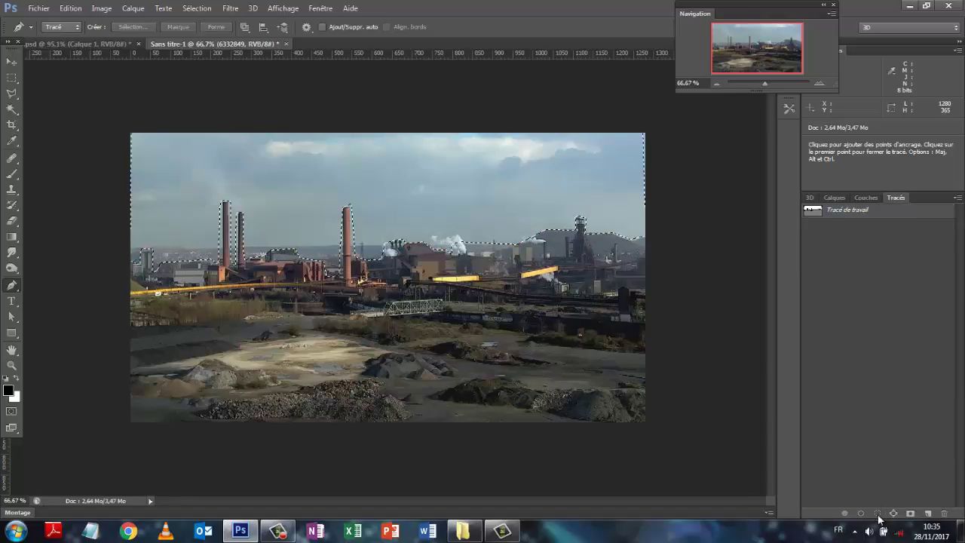
click(833, 198)
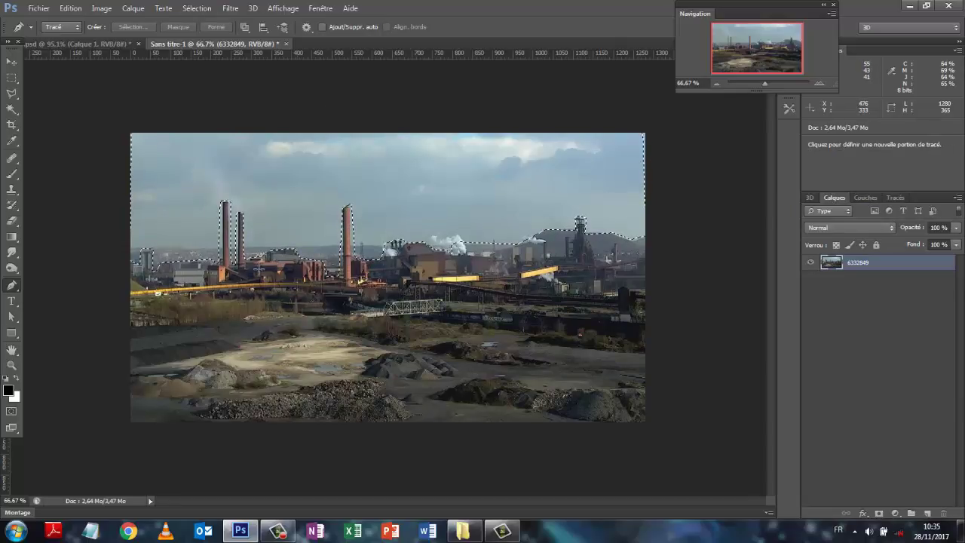
Step: Invert the selection and add a layer mask to the 6332849 layer that hides the sky
click(194, 9)
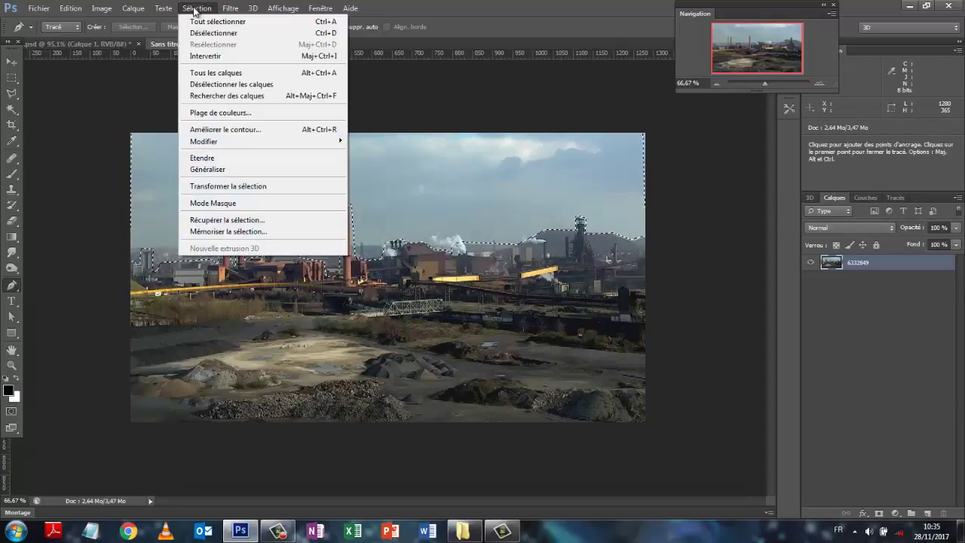
click(199, 56)
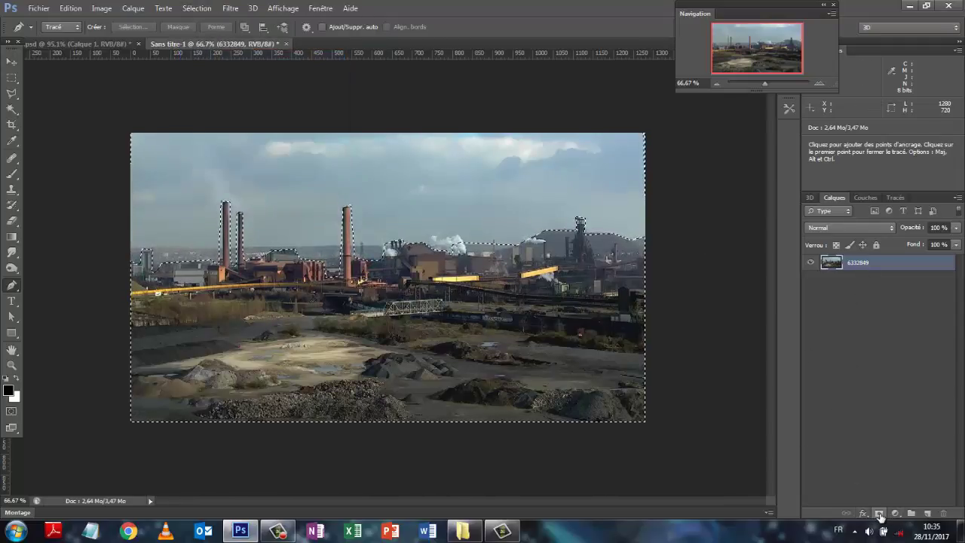
click(879, 513)
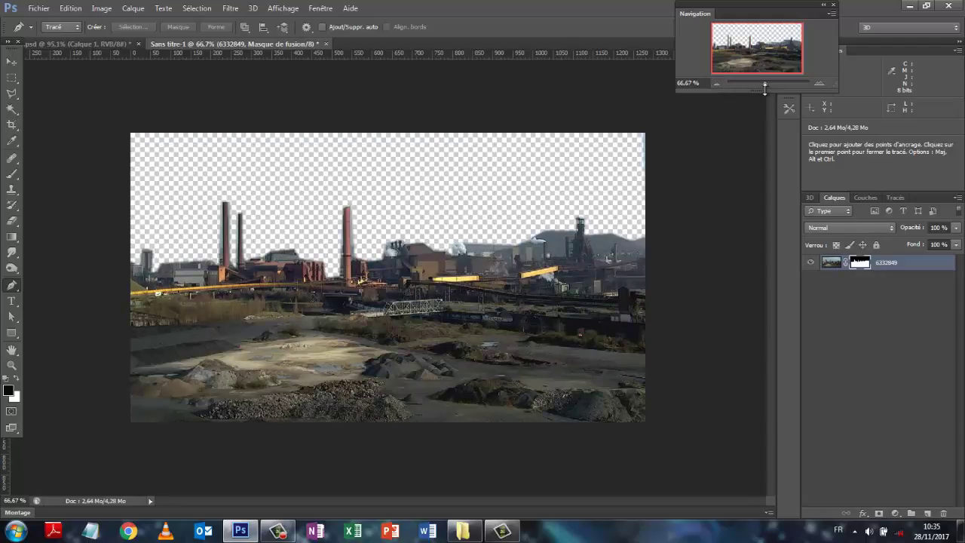
drag(767, 84, 773, 84)
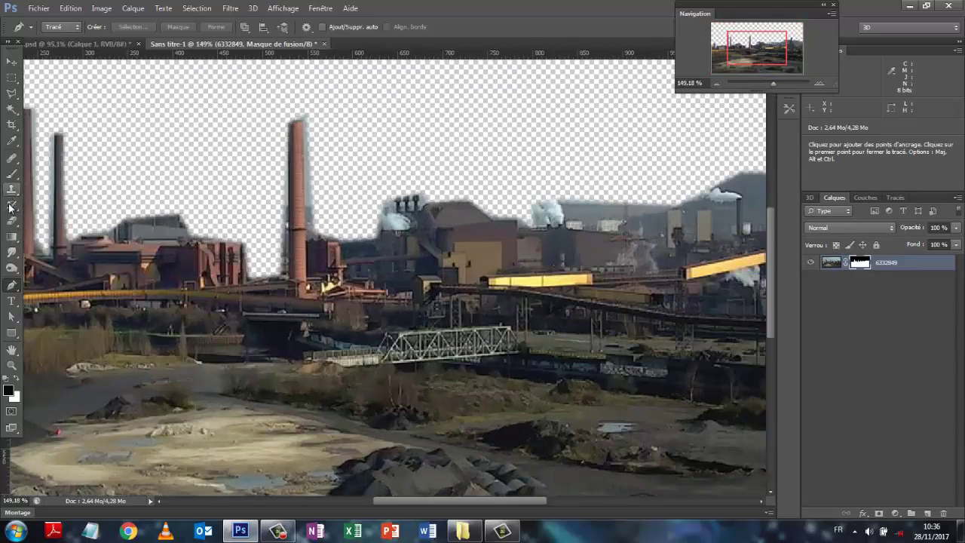
Step: Place the dark cloudy saddle_sky_stock_by_leeorr_stock image from the compositingPhotoshop folder into the Sans titre-1 document
click(12, 174)
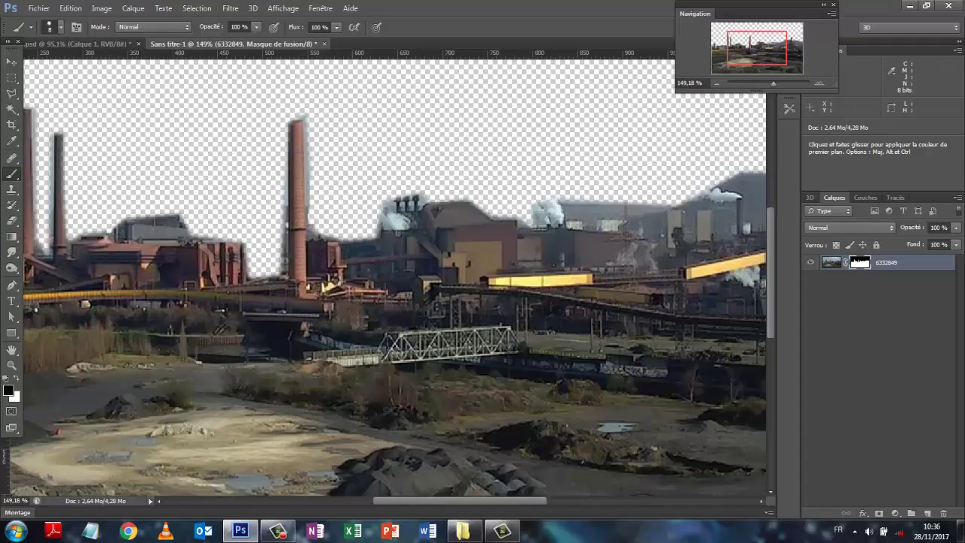
click(462, 531)
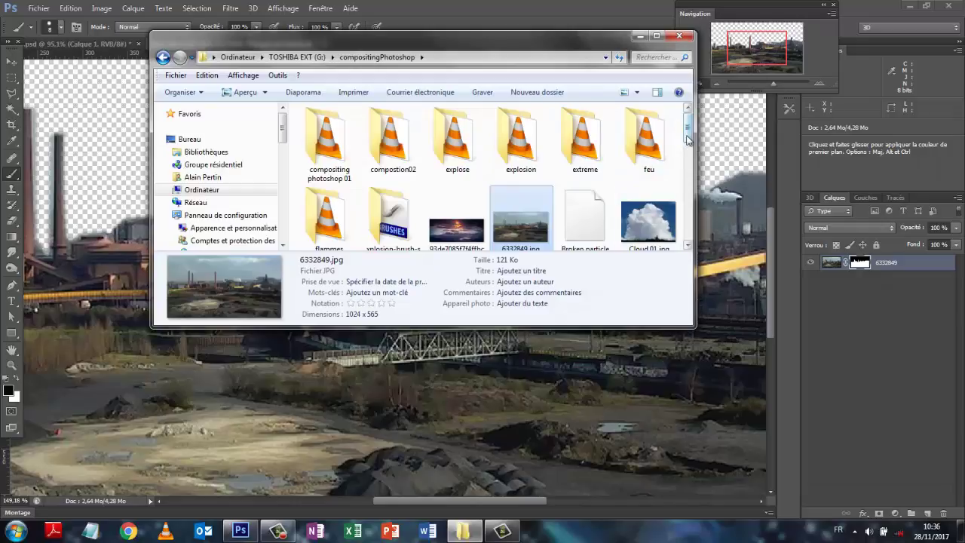
drag(689, 130, 687, 206)
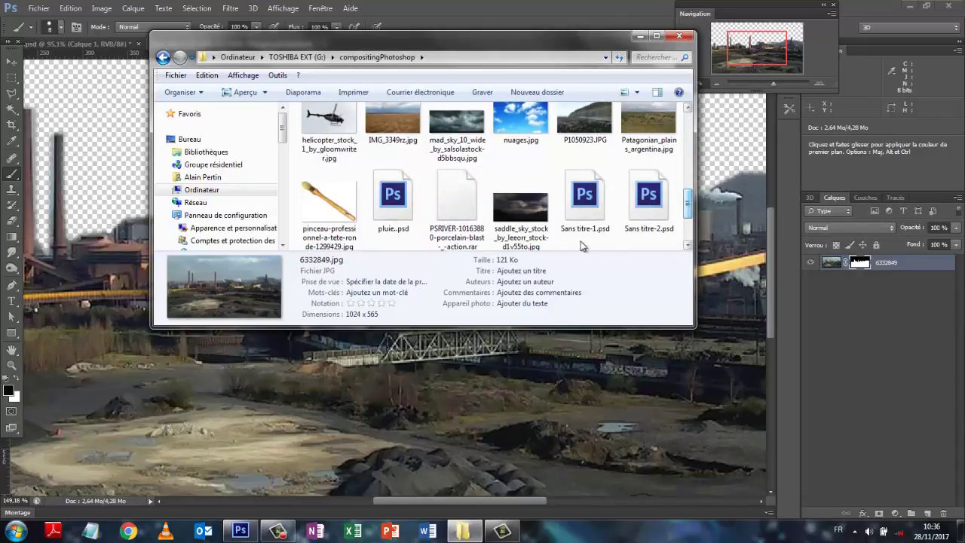
drag(528, 215, 104, 125)
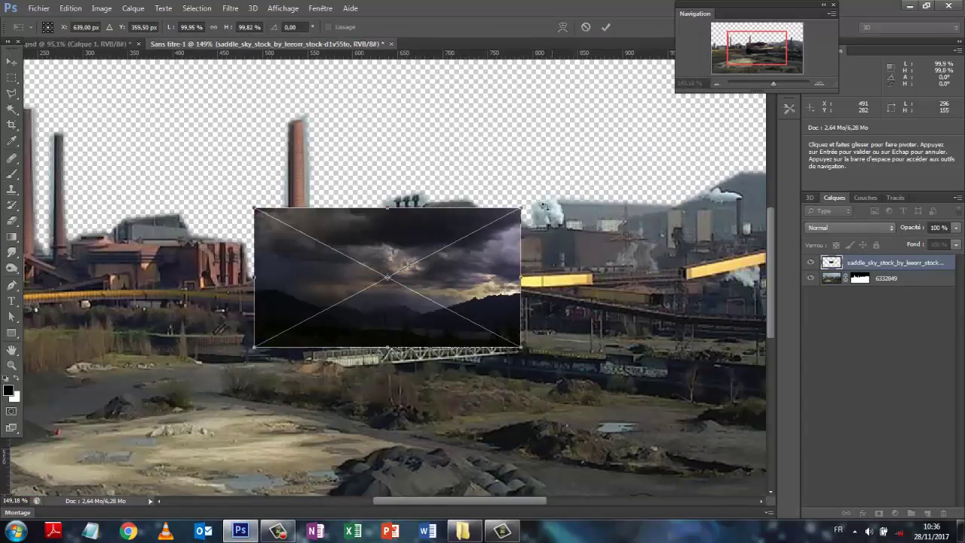
Step: Enlarge the placed stormy sky until it spans the full canvas width and reaches above its upper edge, and commit the transformation
drag(523, 204, 715, 106)
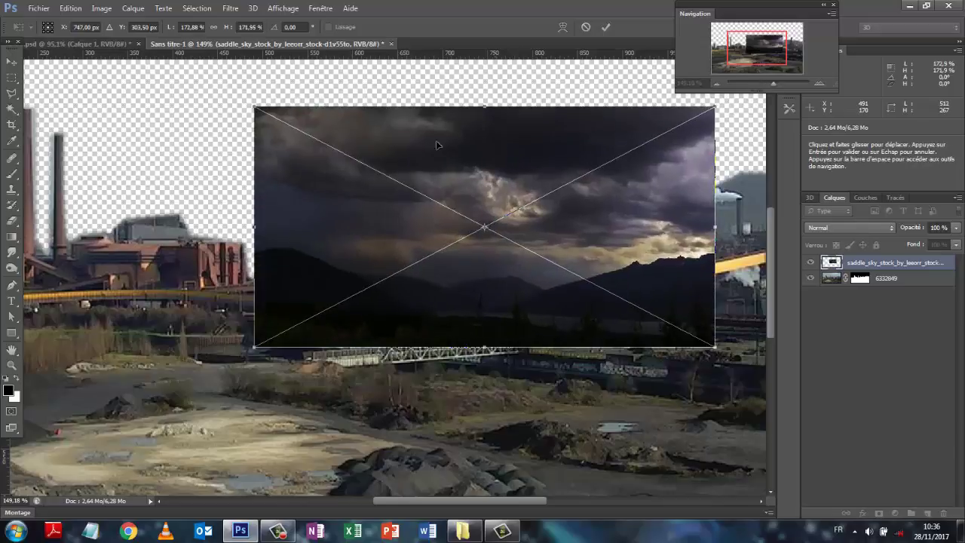
drag(253, 99, 40, 59)
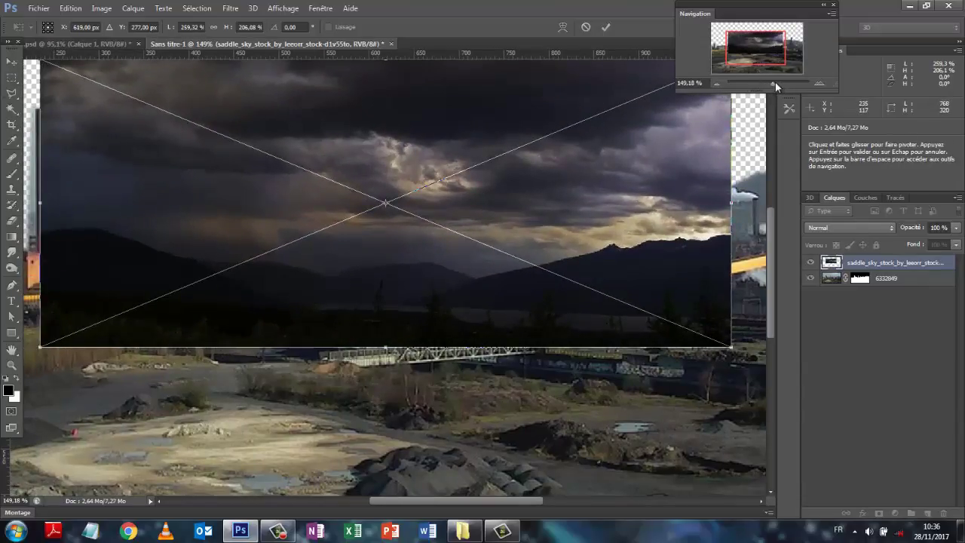
drag(775, 83, 765, 82)
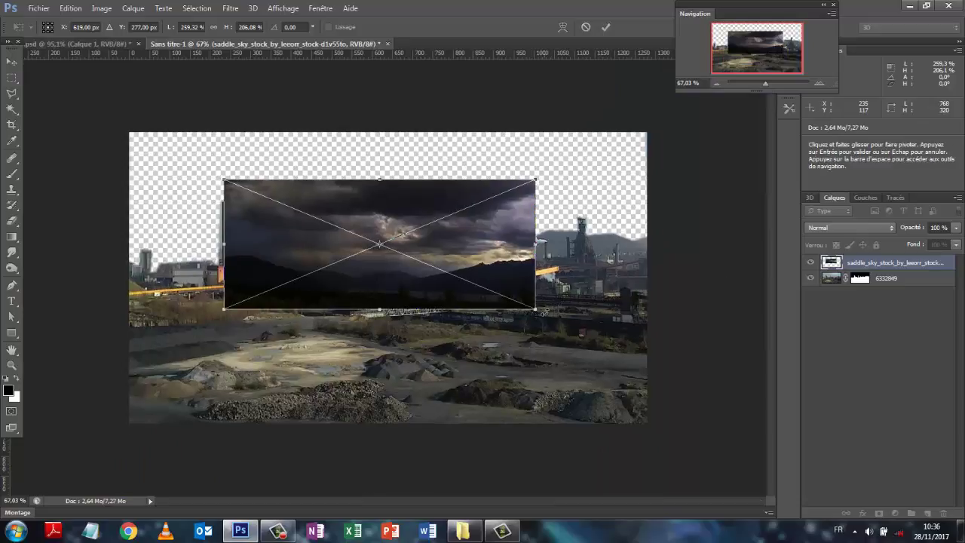
drag(535, 308, 610, 420)
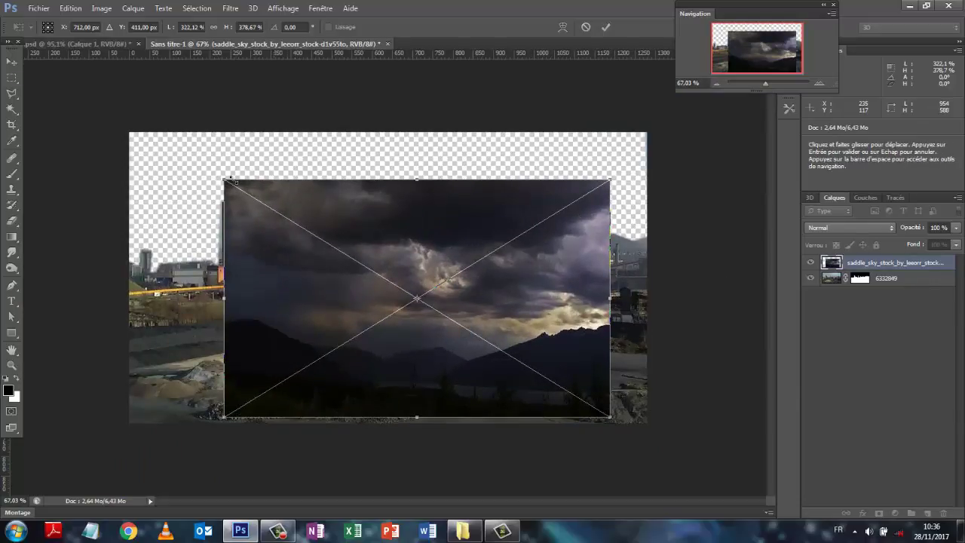
drag(224, 180, 117, 124)
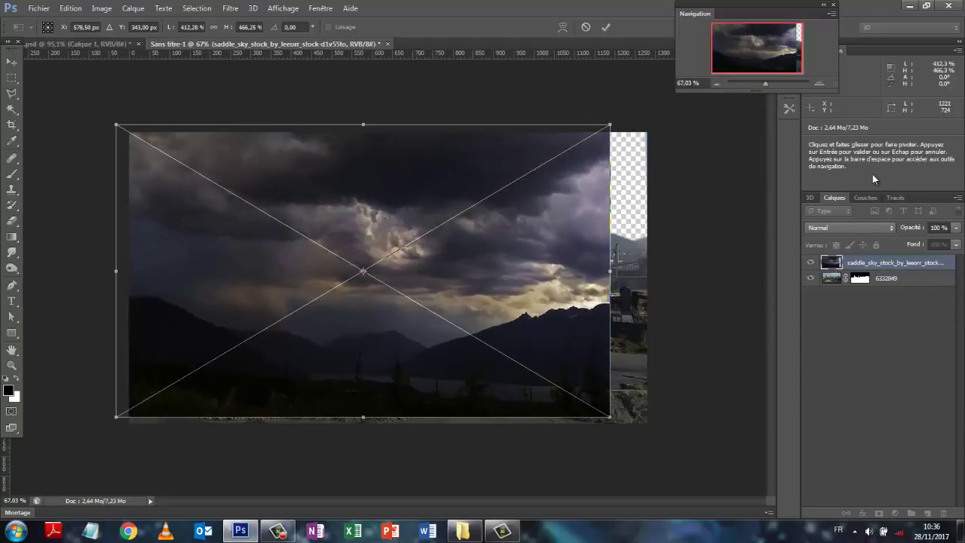
drag(610, 124, 664, 123)
click(605, 27)
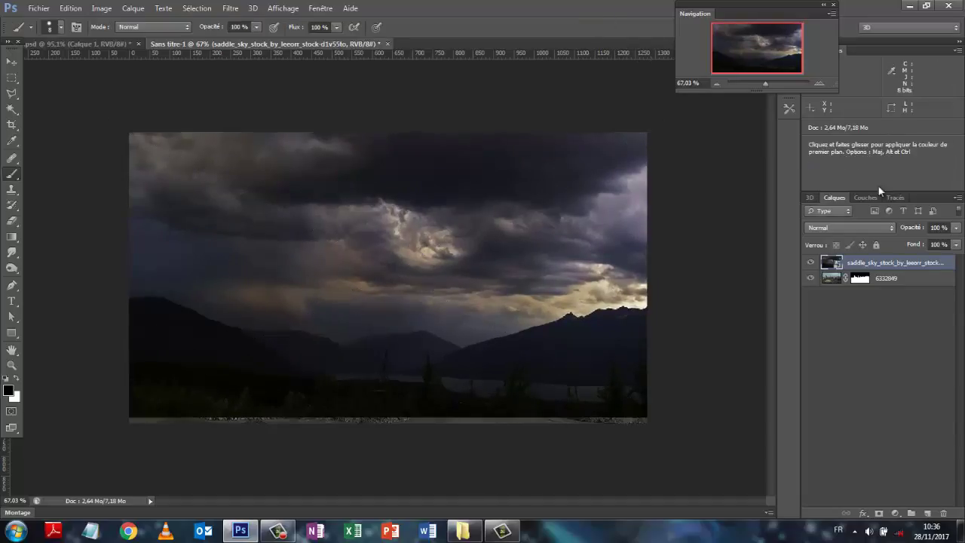
Step: Move the stormy sky layer below the masked 6332849 layer so the industrial landscape stands in front of it
drag(879, 262, 872, 323)
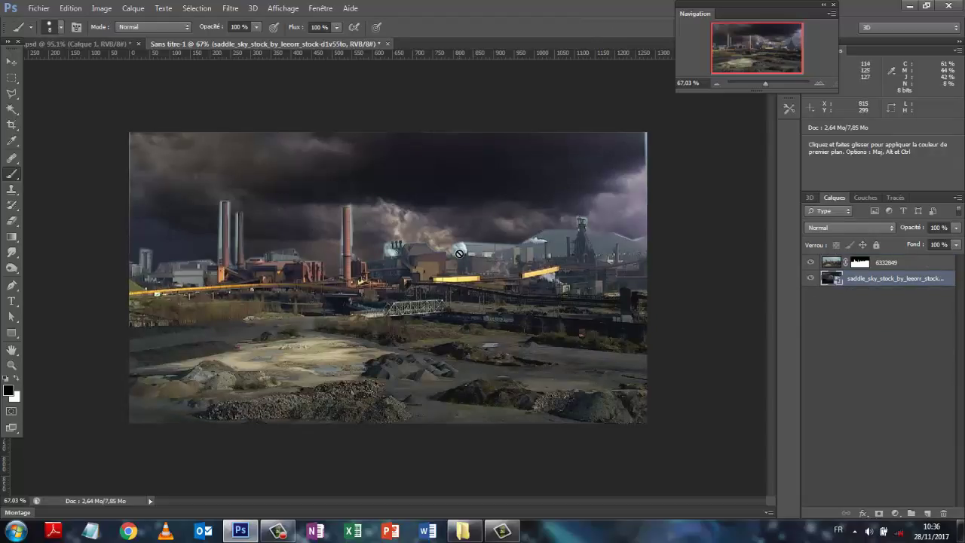
key(s)
key(b)
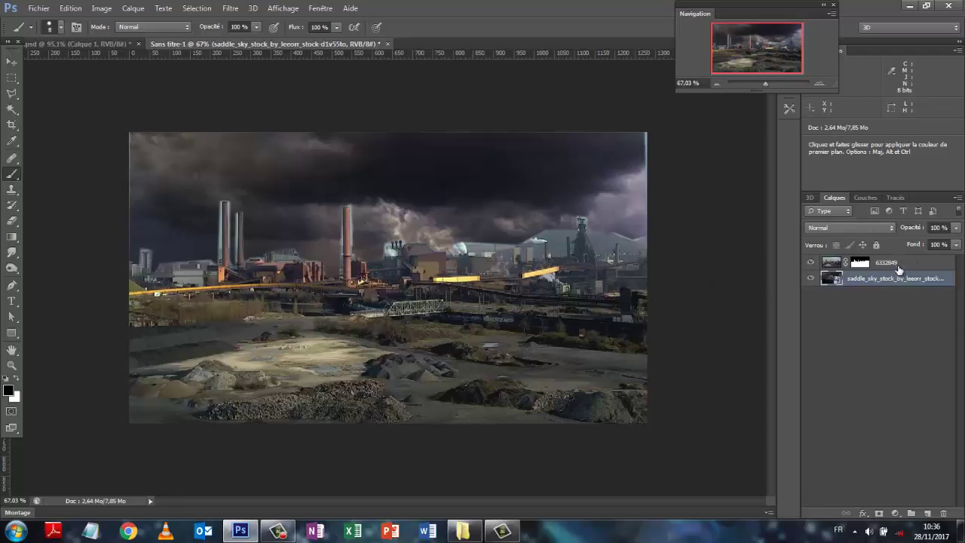
Step: Target the image of the 6332849 layer with the Burn tool and undo the first darkening stroke
click(831, 266)
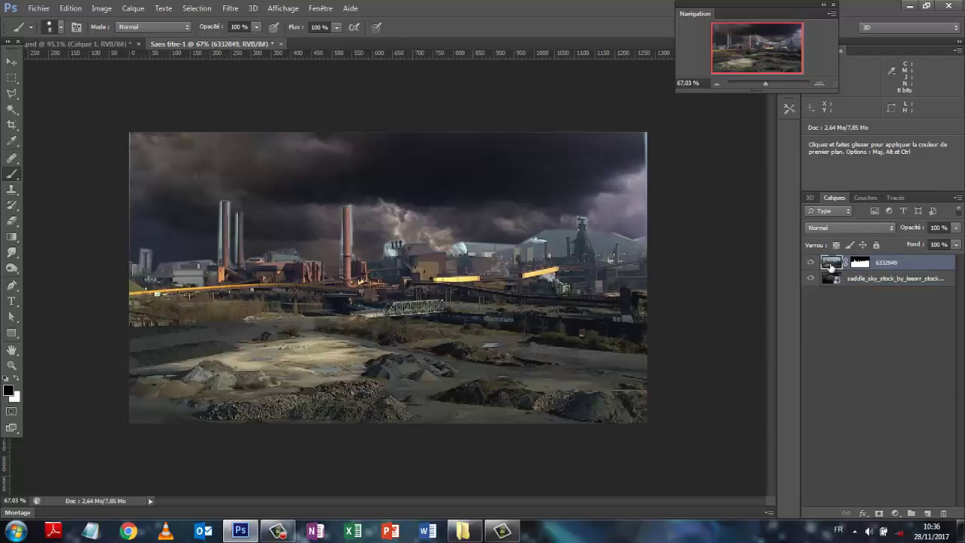
click(15, 274)
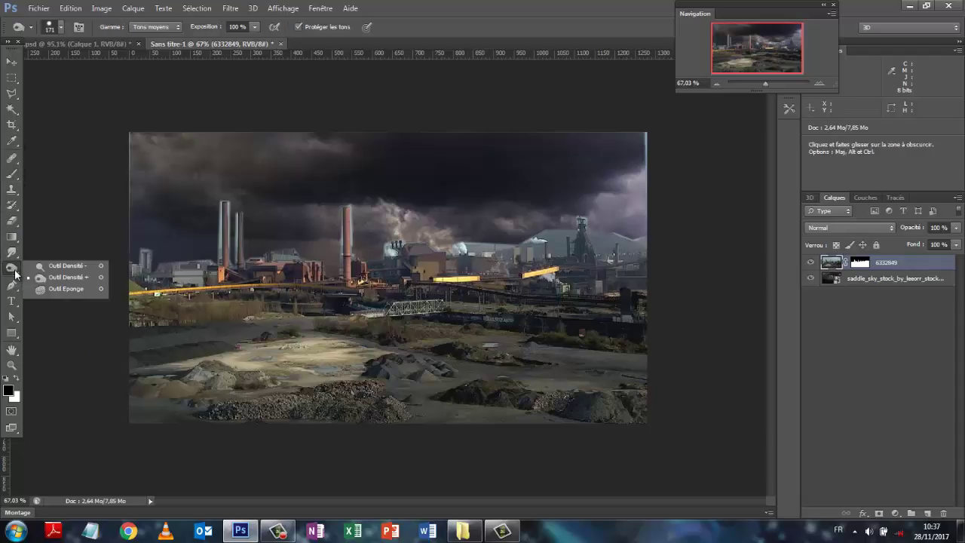
click(65, 279)
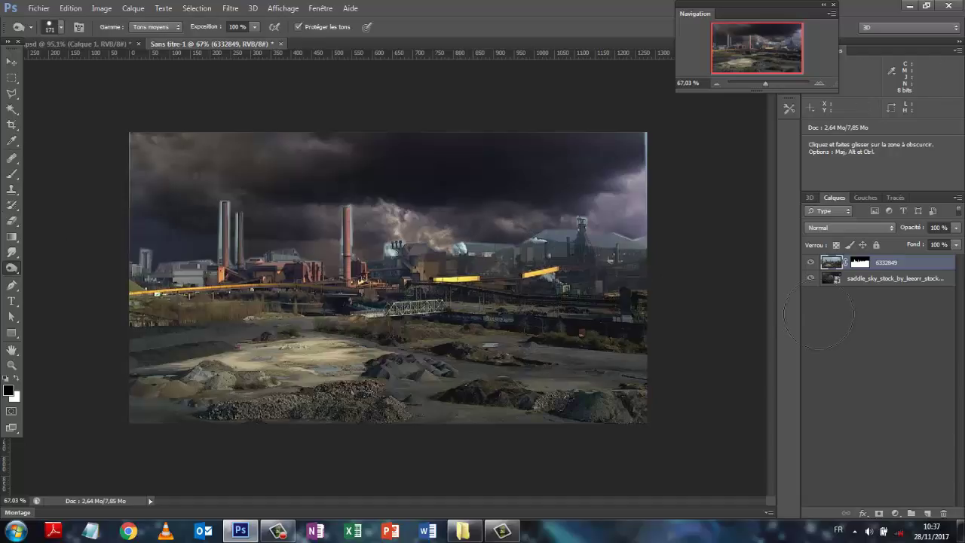
click(80, 9)
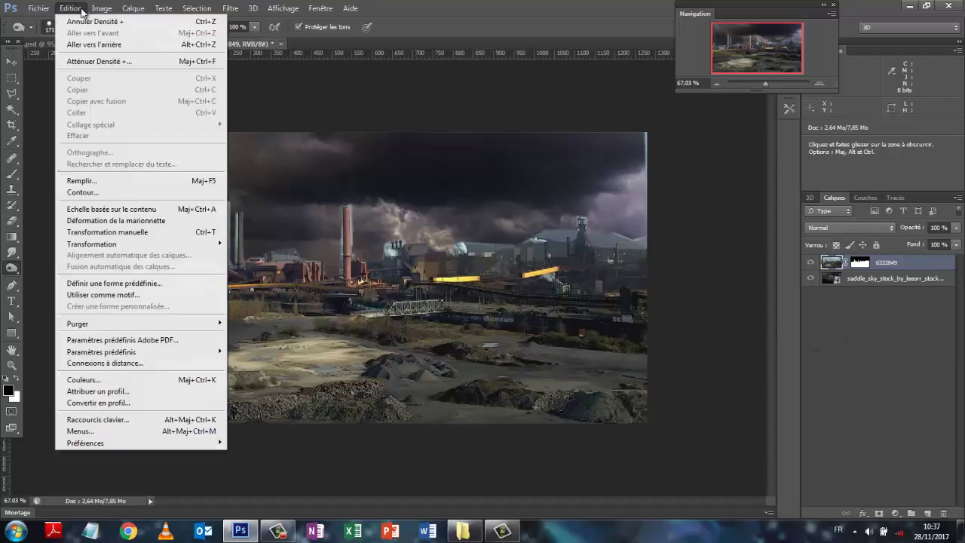
click(72, 21)
Step: Set the Burn tool to a soft round 391 px brush and darken the hills and industrial buildings on the right of the landscape
click(58, 29)
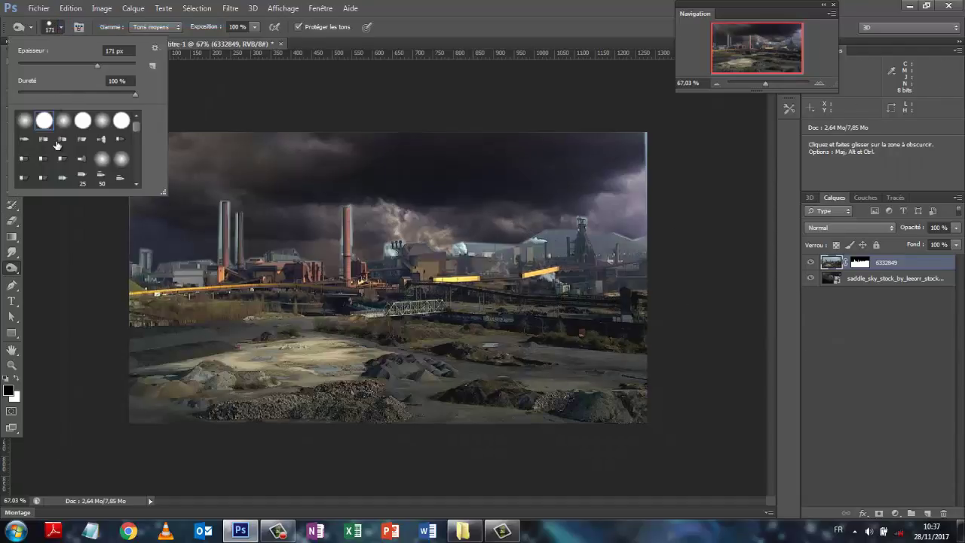
click(64, 124)
drag(104, 66, 117, 67)
click(517, 255)
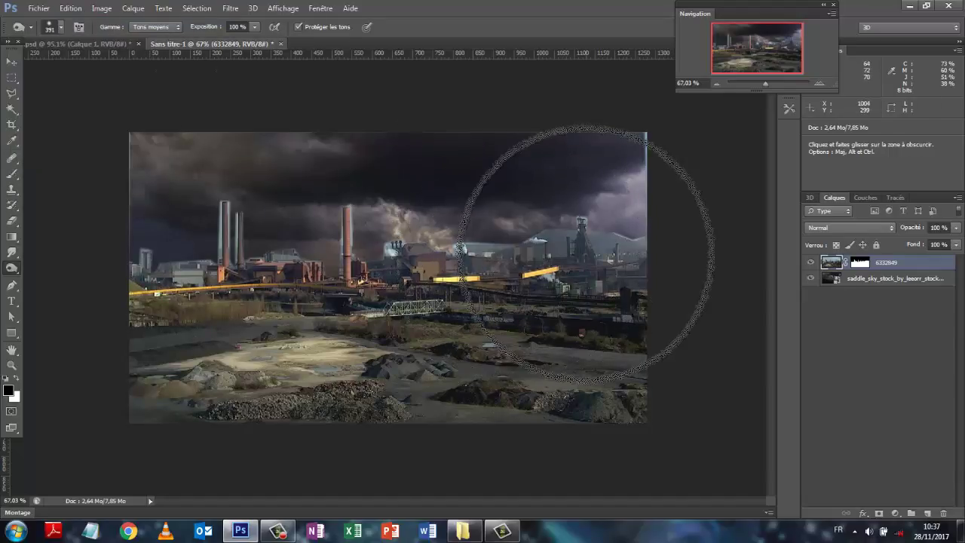
click(587, 239)
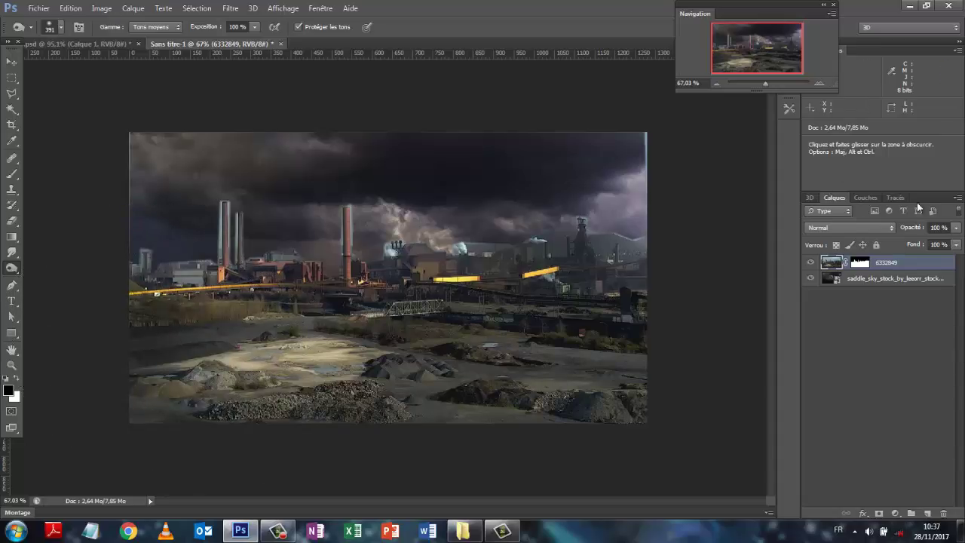
Step: Switch to the other open PSD composite, show its stormy sky layer and delete the hidden Calque 1 layer
click(81, 44)
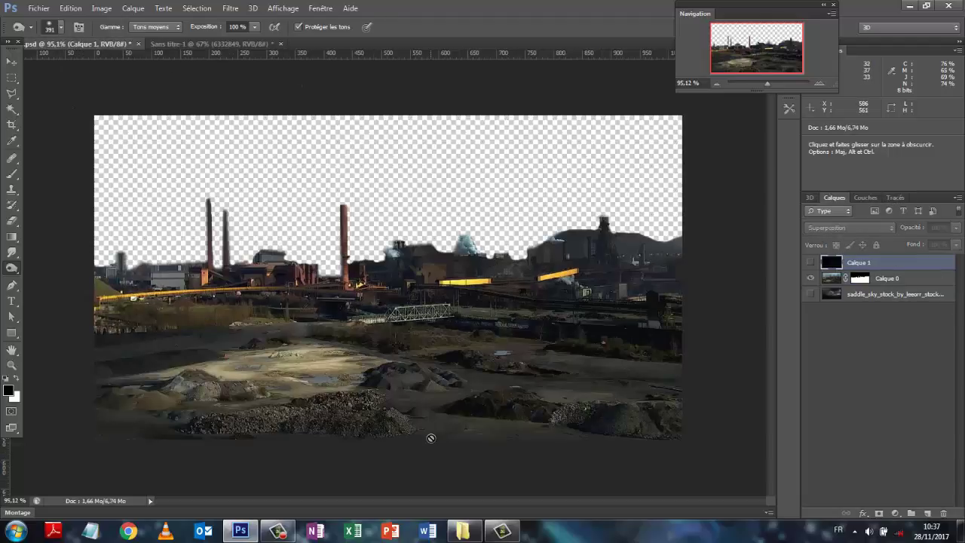
click(811, 294)
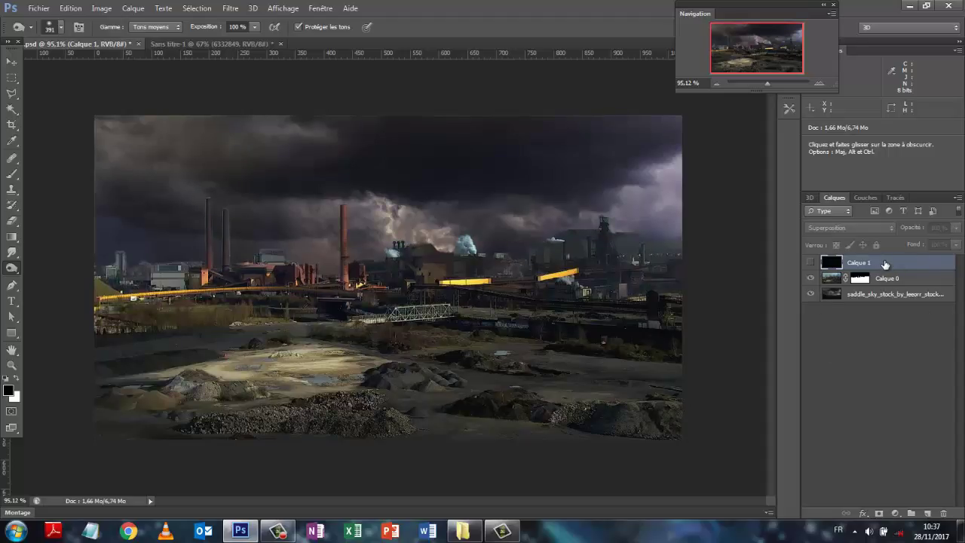
key(Delete)
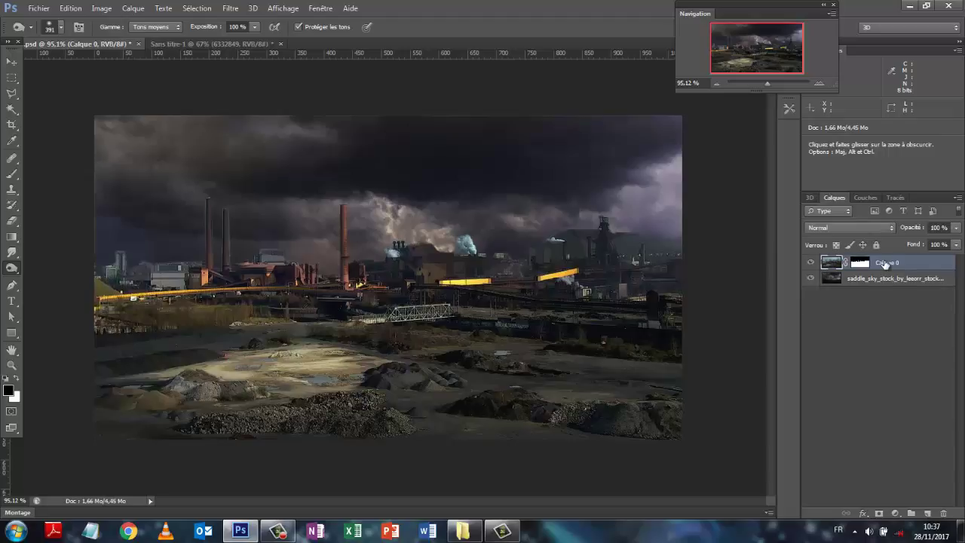
Step: Add a new empty layer above Calque 0 and fill it with black in Normal mode at 100% opacity
click(927, 515)
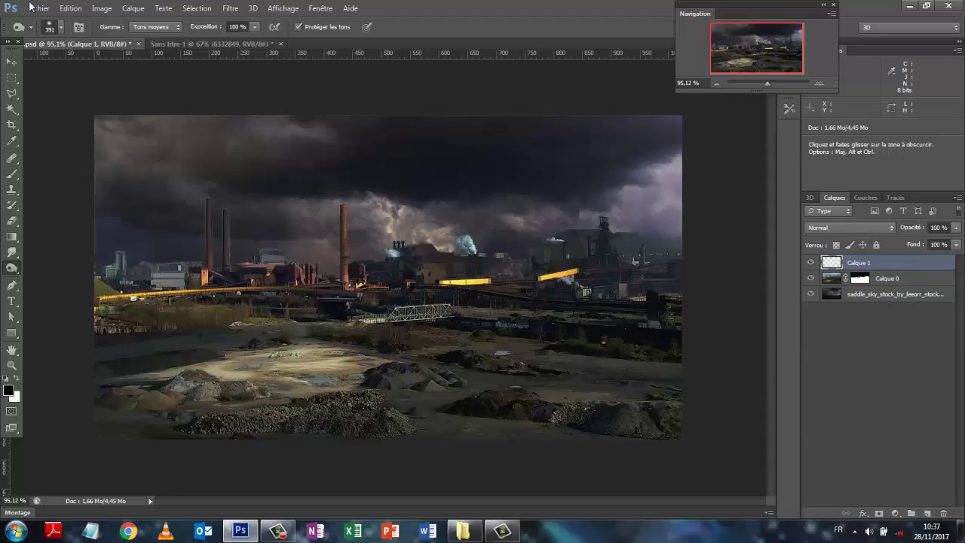
click(12, 61)
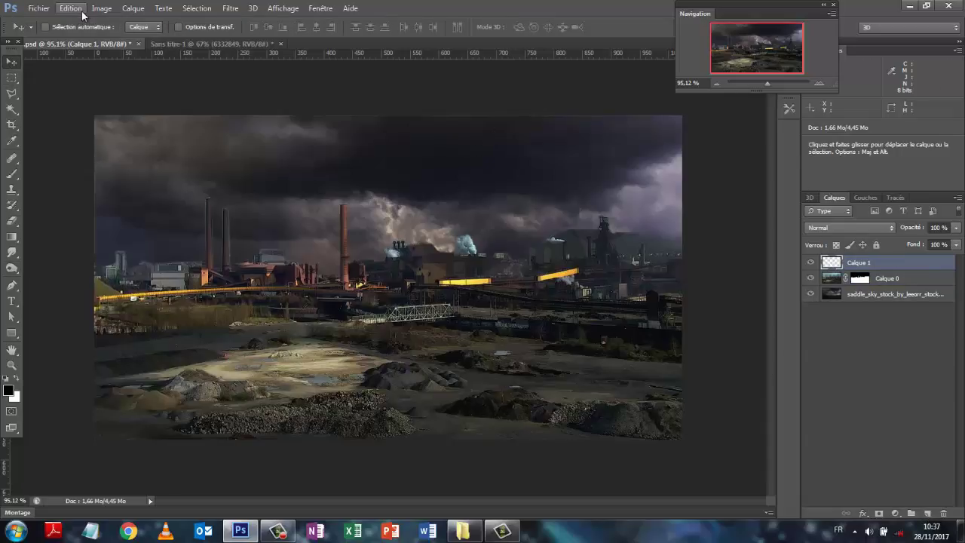
click(70, 9)
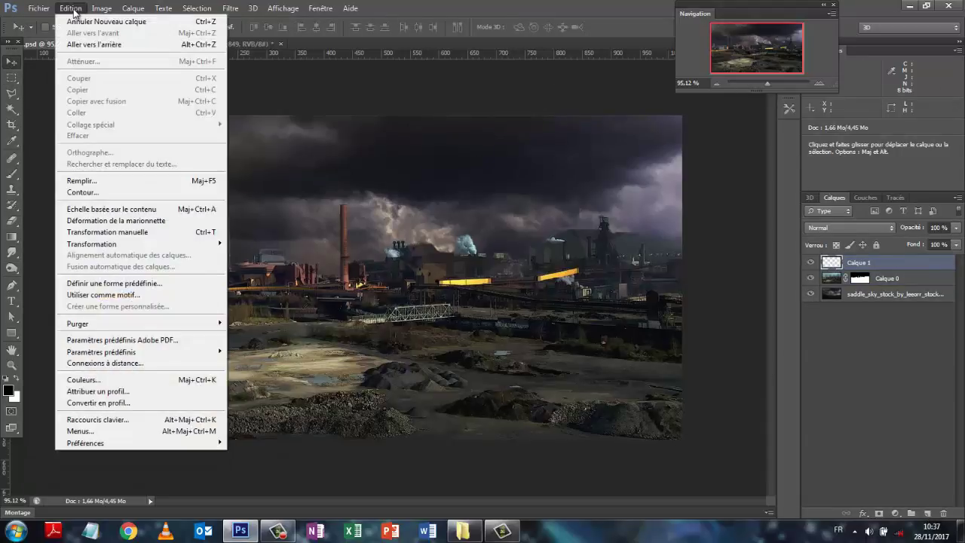
click(92, 181)
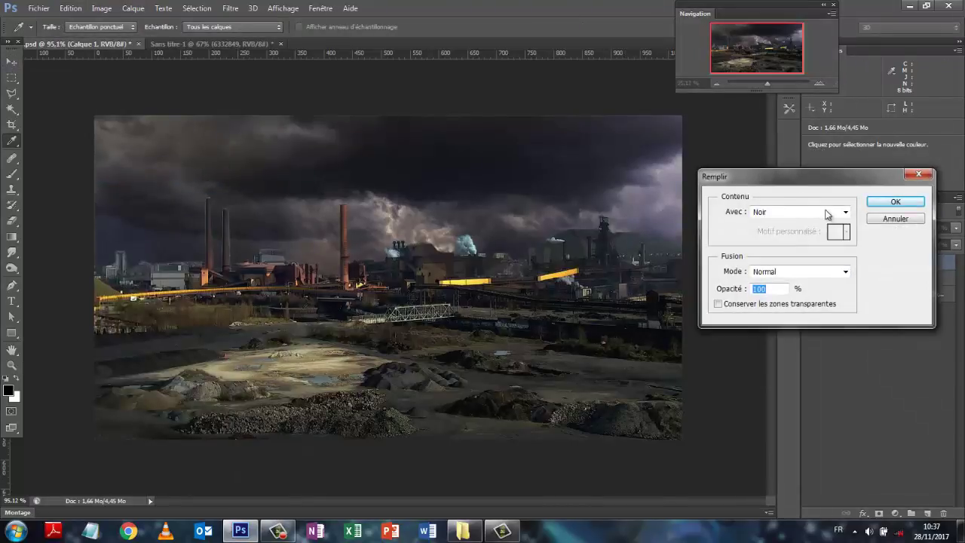
click(919, 204)
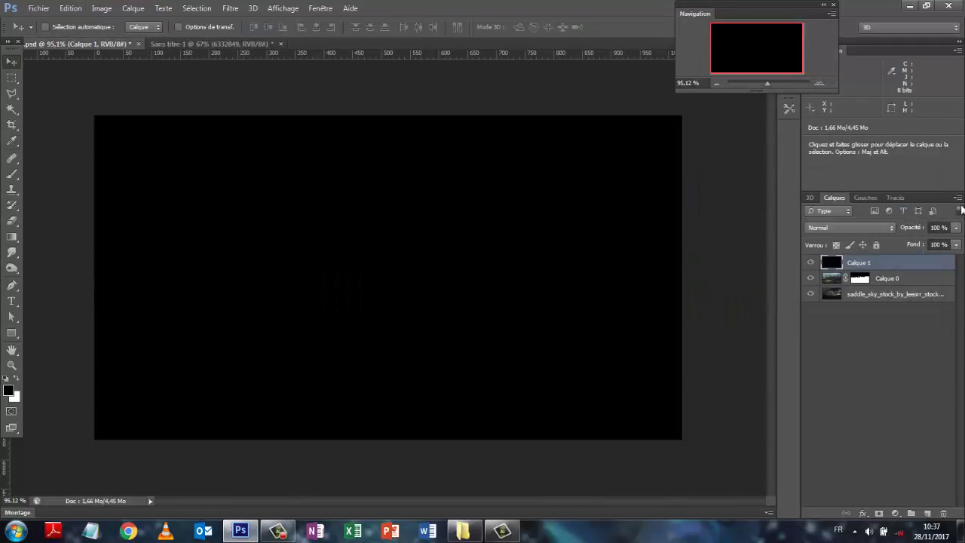
Step: Apply the Add Noise filter to the black layer with an amount of 120%, Gaussian distribution and Monochromatic enabled
click(230, 9)
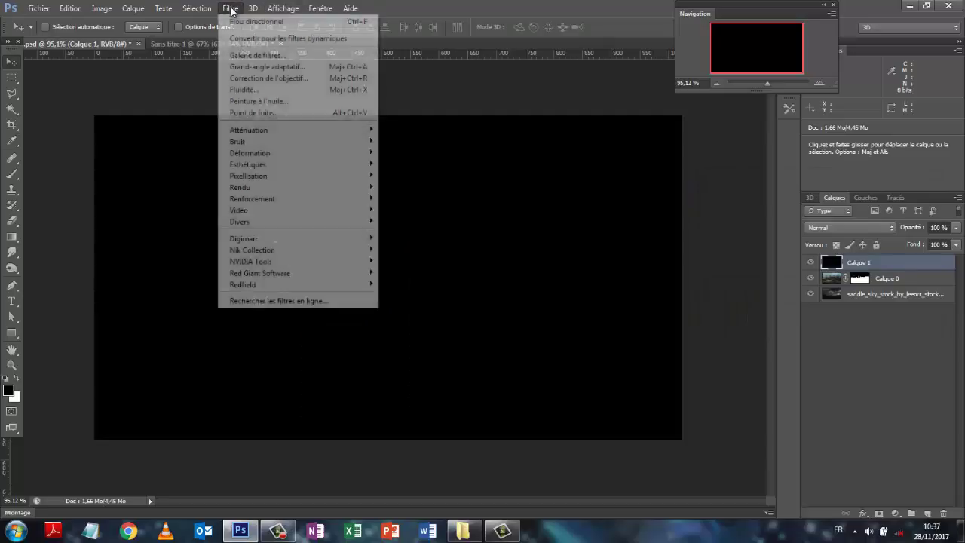
mouse_move(262, 142)
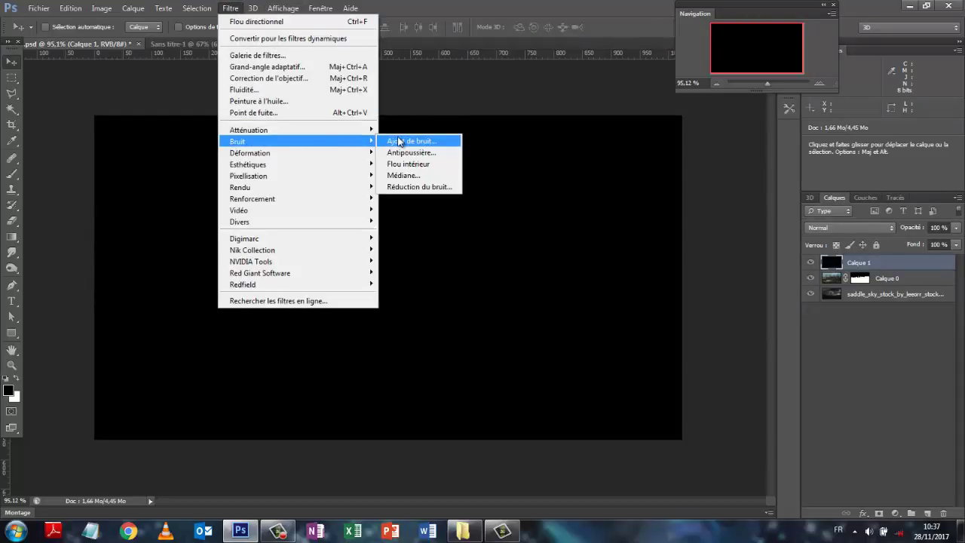
click(389, 146)
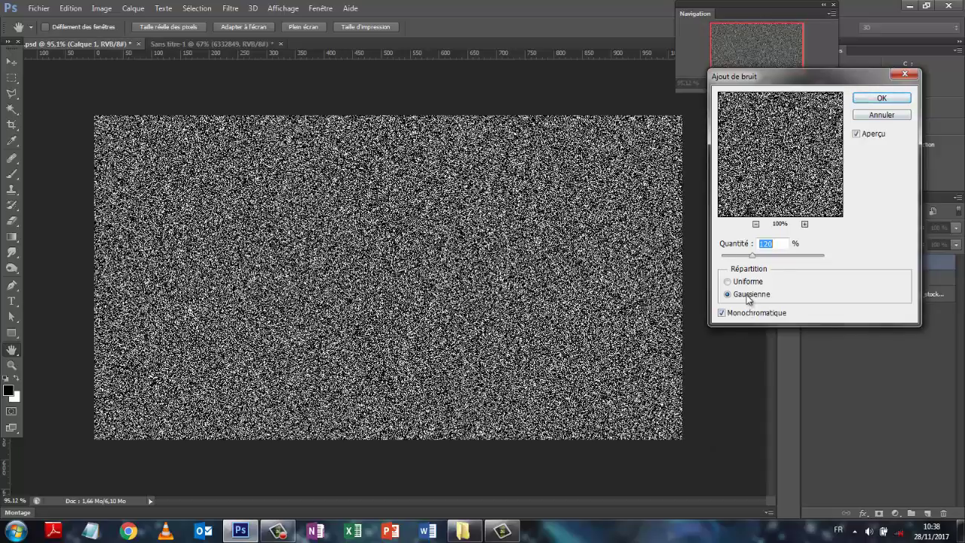
click(881, 98)
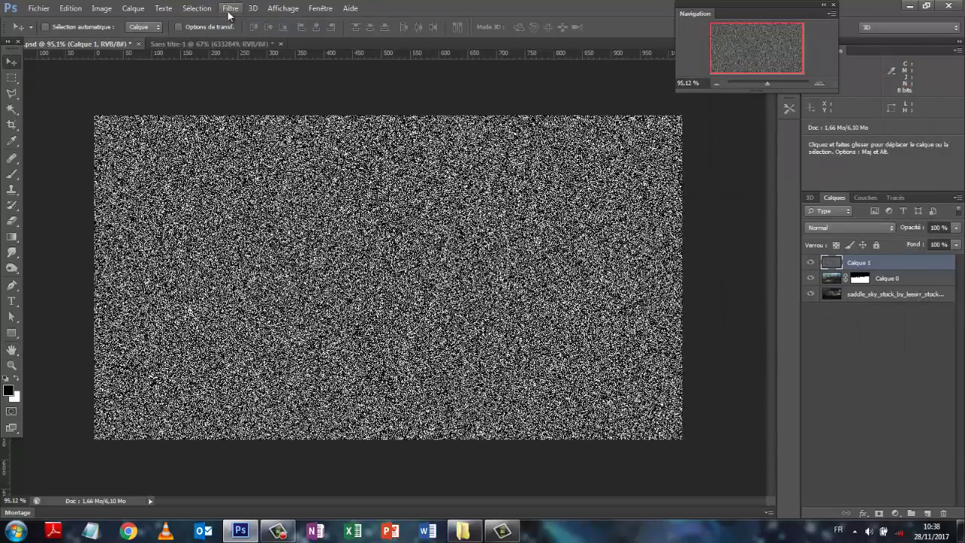
Step: Apply a Motion Blur to the noise layer with an angle of 80° and a distance of 144 pixels
click(230, 8)
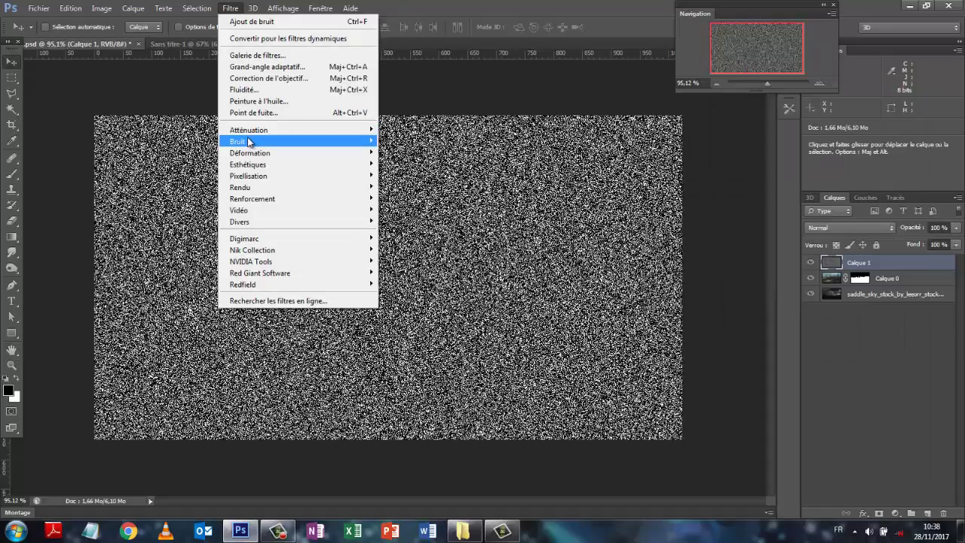
mouse_move(248, 141)
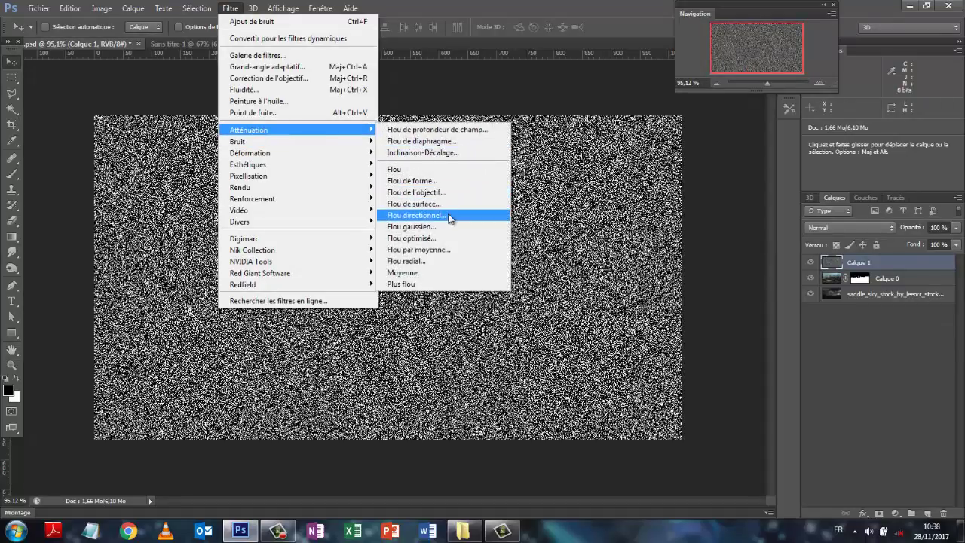
click(449, 222)
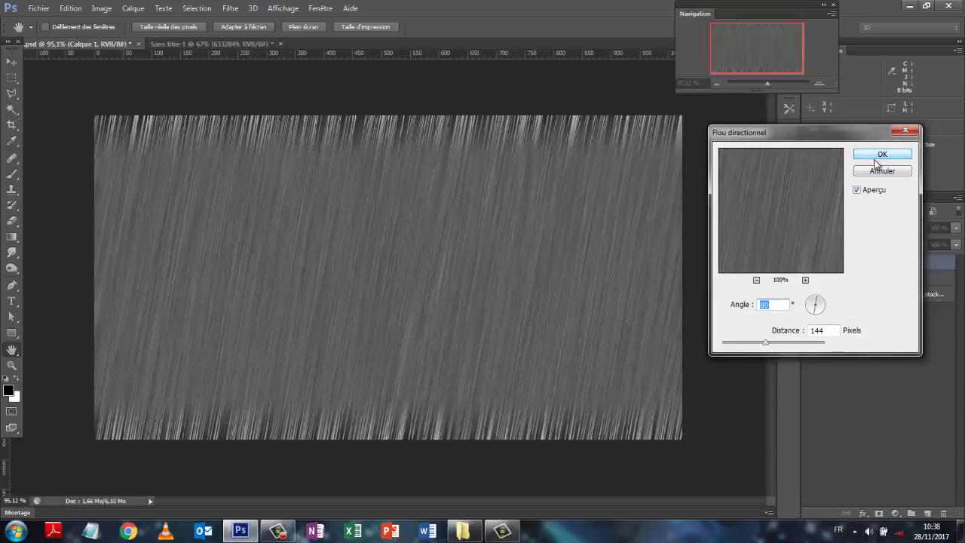
click(876, 155)
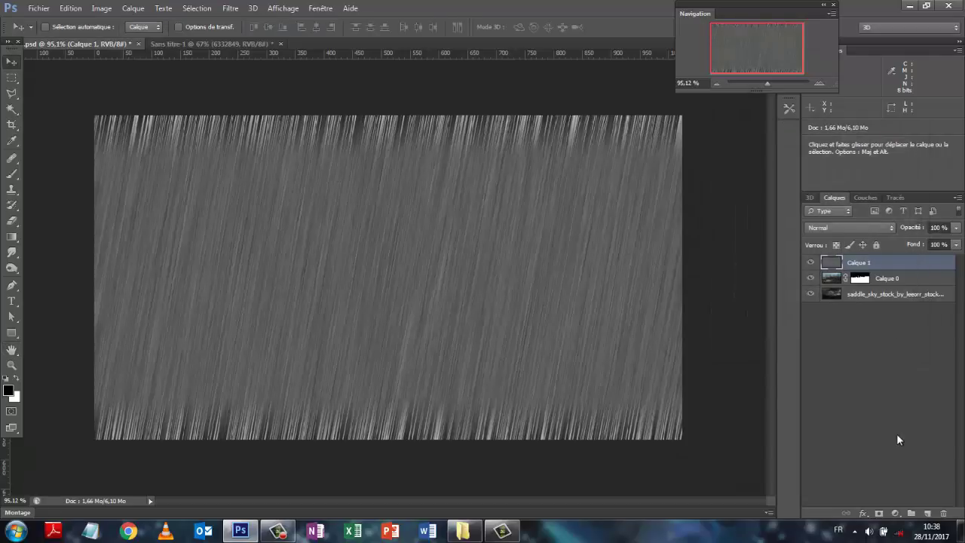
Step: Set the noise layer's blend mode to Superposition and scale it to about 113% width and 132% height so it overshoots the canvas edges
click(890, 229)
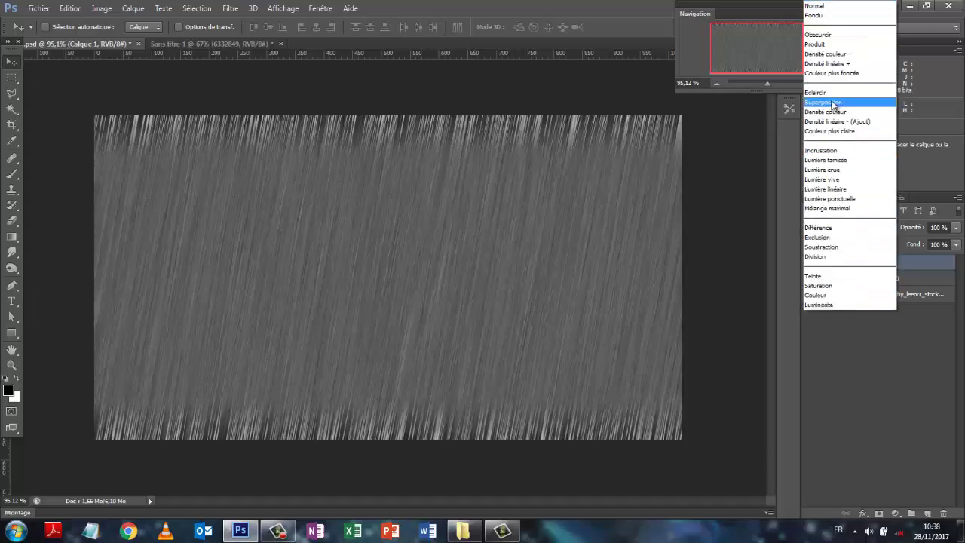
click(823, 102)
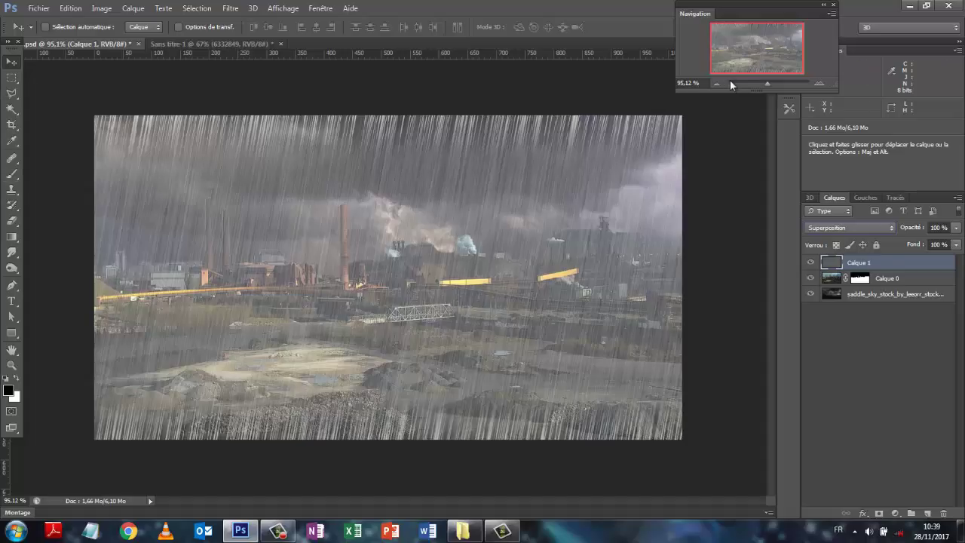
drag(765, 85, 760, 85)
click(70, 7)
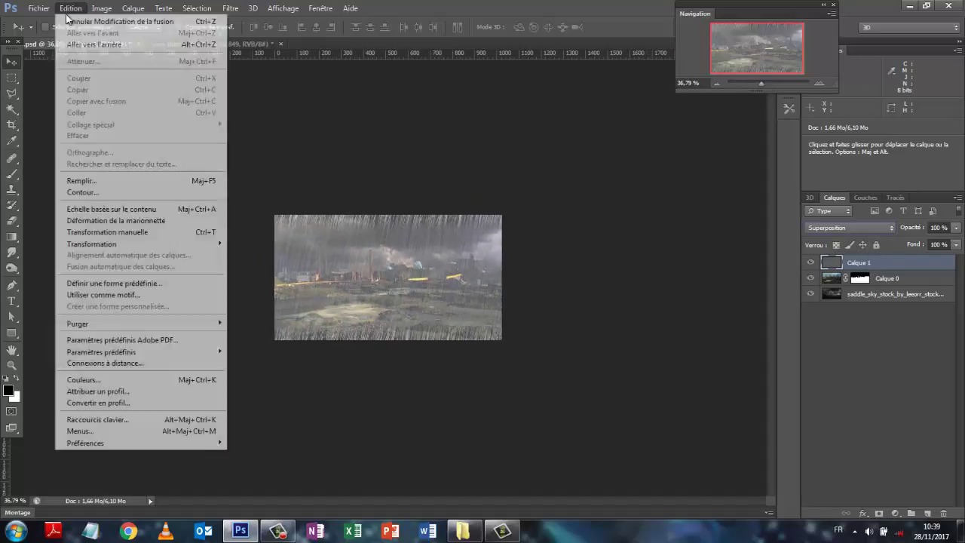
click(102, 232)
drag(387, 215, 388, 195)
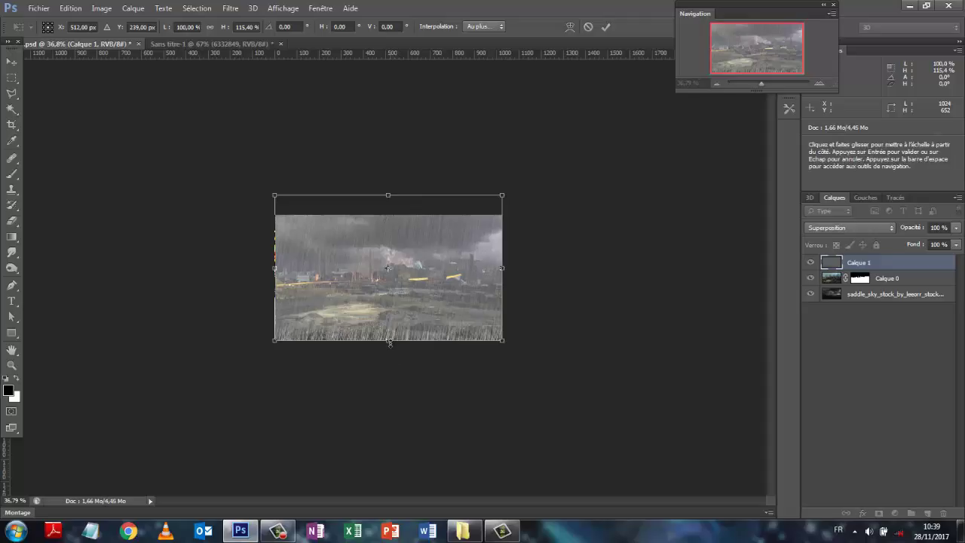
drag(389, 340, 389, 363)
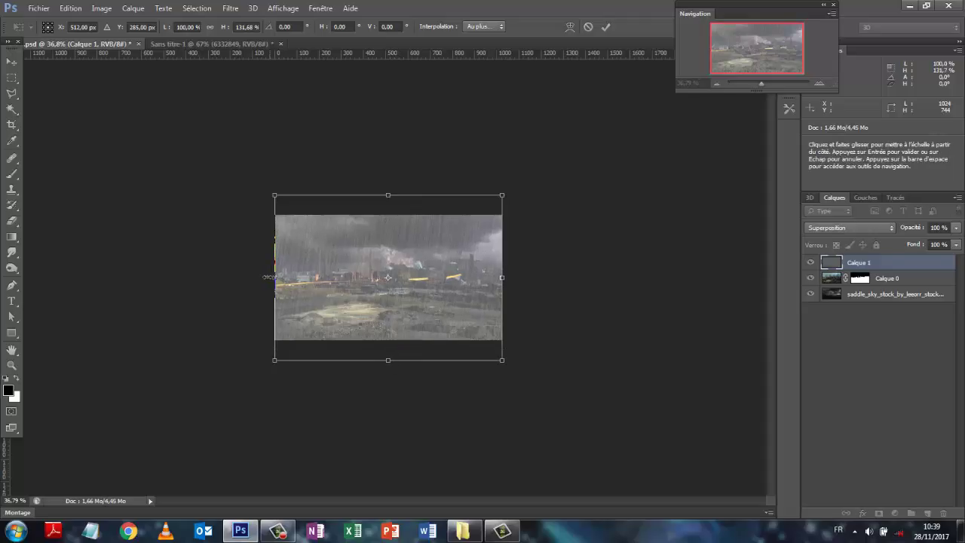
drag(269, 277, 263, 277)
drag(502, 277, 520, 277)
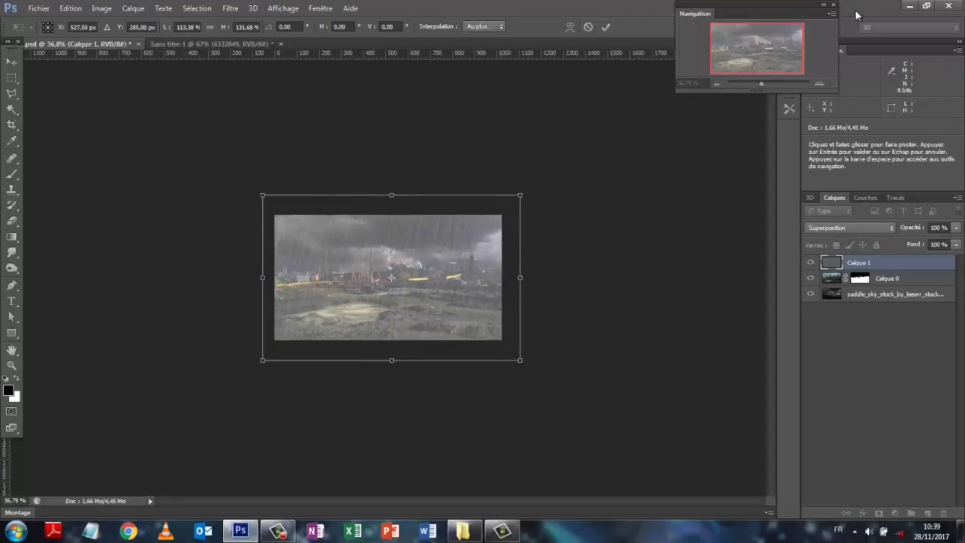
click(604, 27)
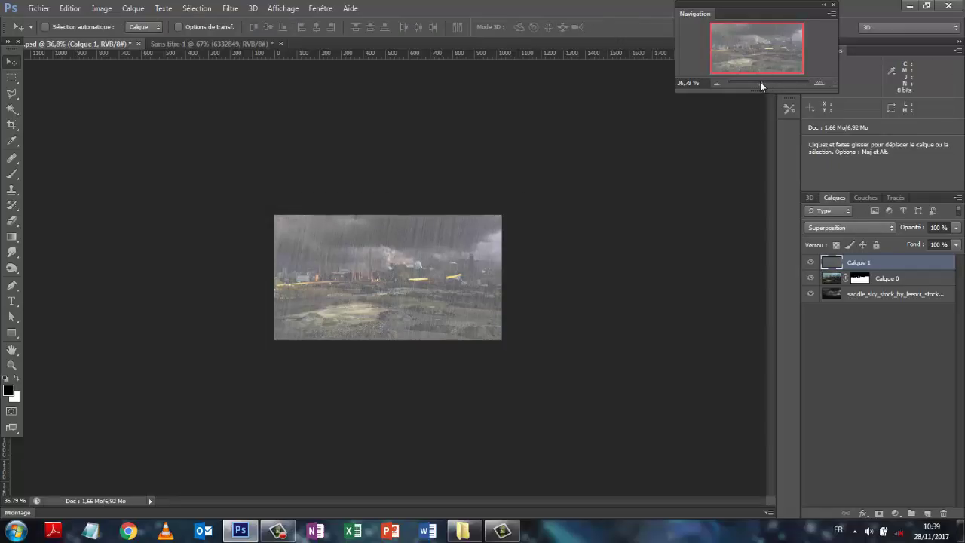
Step: Apply Levels to the rain layer with input values of 65 for shadows, 0.34 for midtones and 156 for highlights
drag(759, 82, 771, 83)
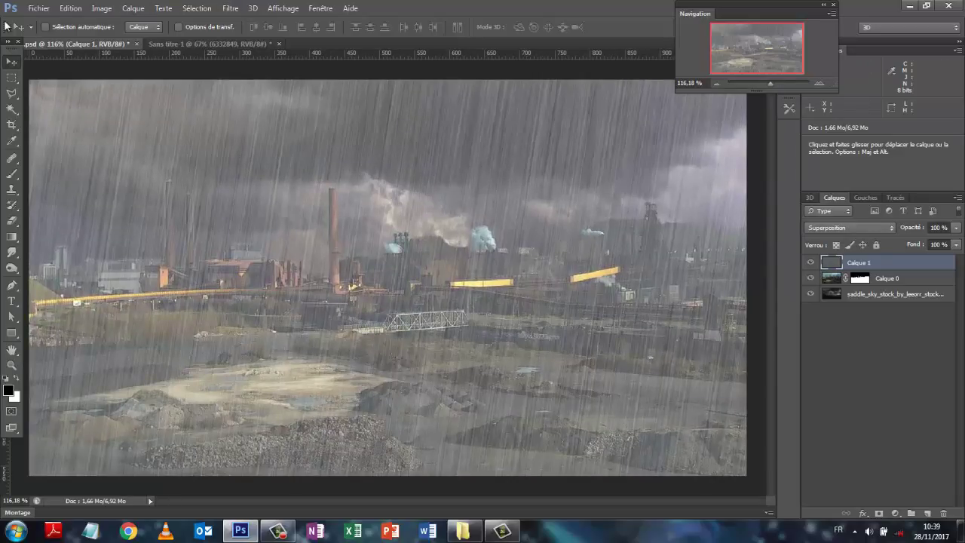
click(99, 9)
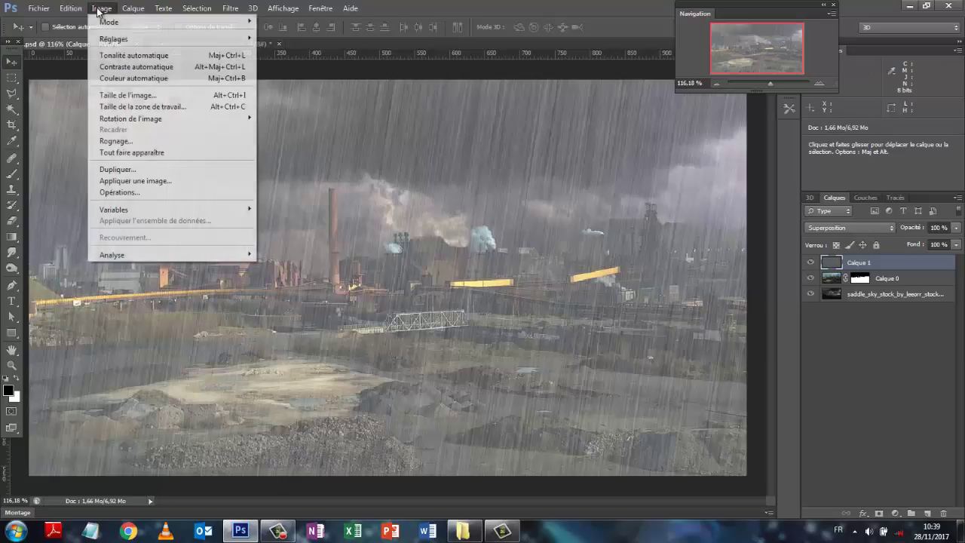
mouse_move(114, 38)
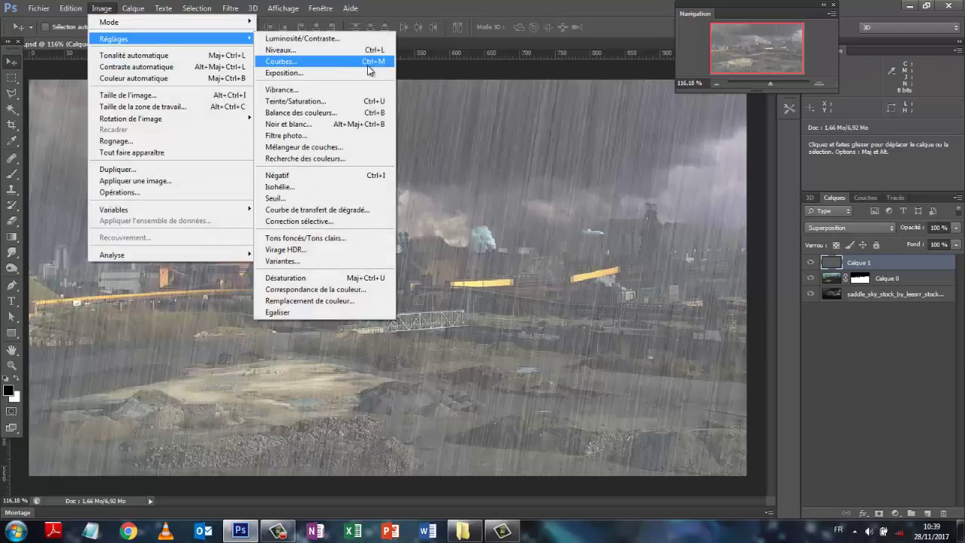
click(315, 50)
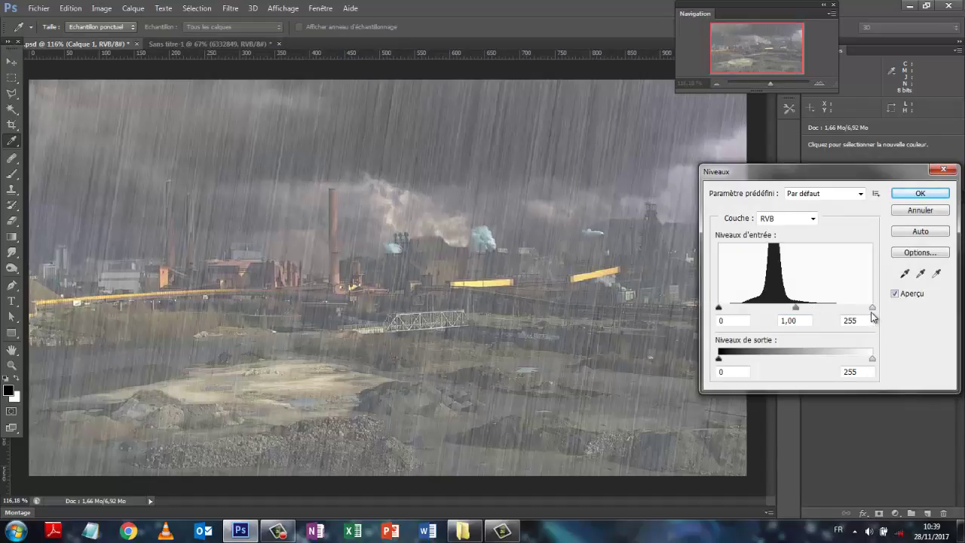
drag(871, 308, 792, 308)
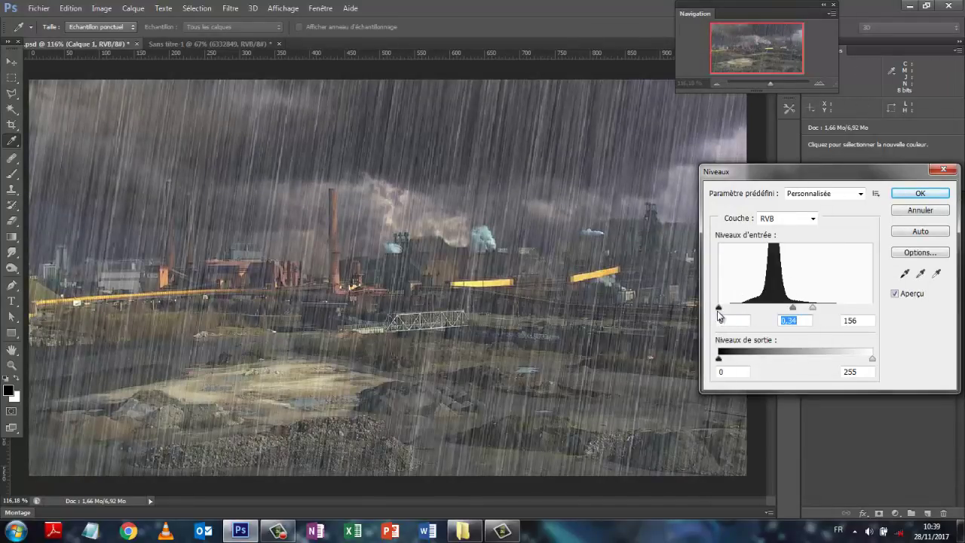
drag(726, 309, 760, 306)
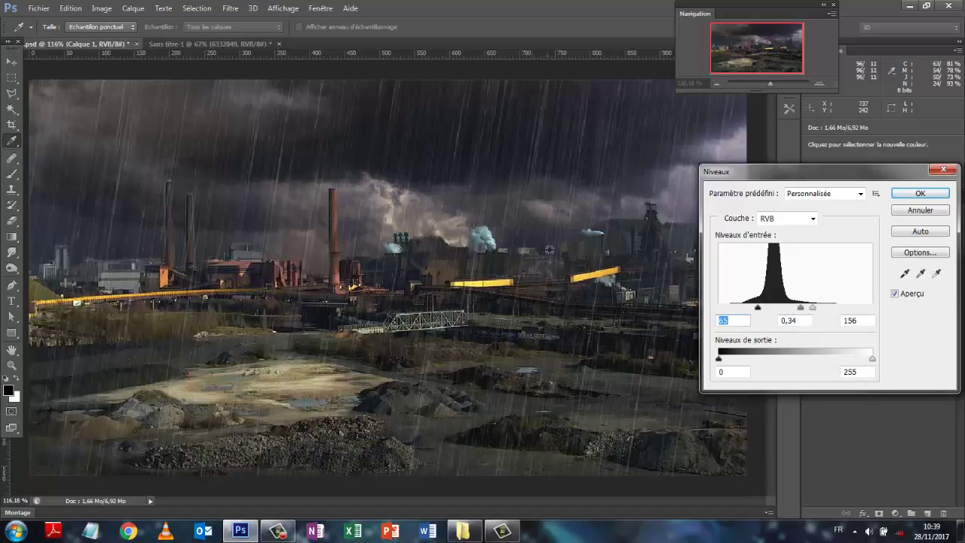
click(920, 193)
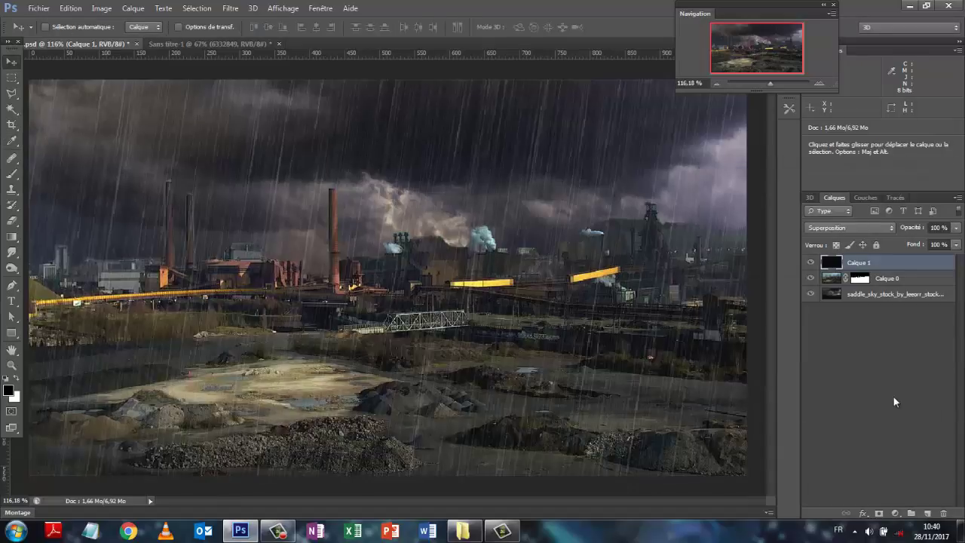